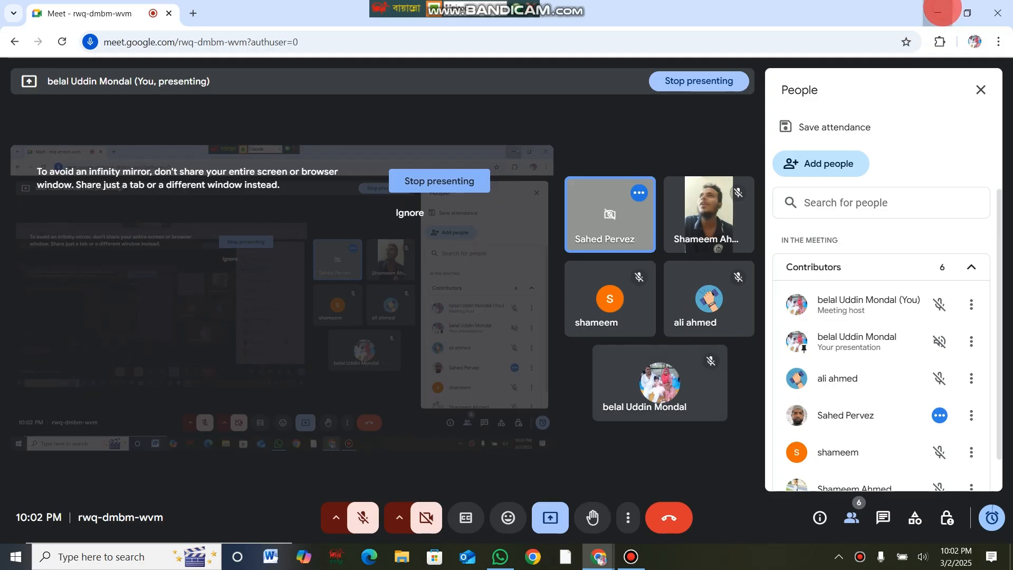
Step: Switch to WhatsApp to view the Digital Servey Course-10 group chat
left_click(939, 12)
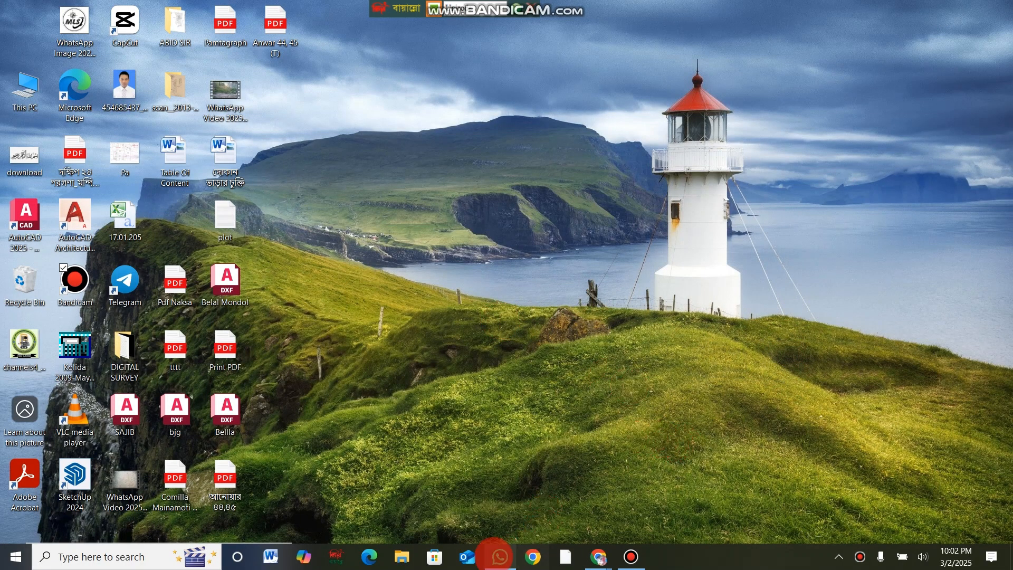
left_click(499, 557)
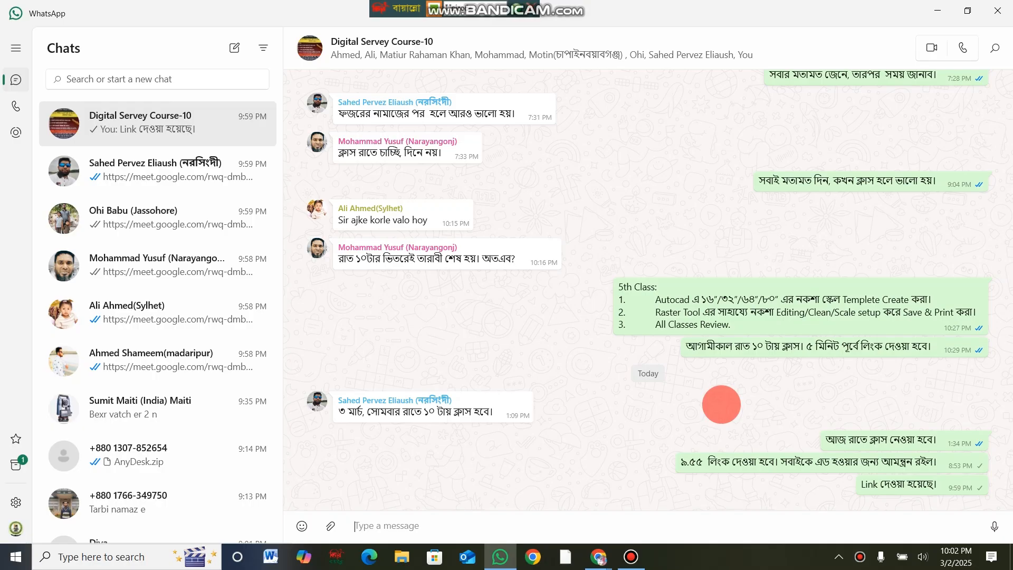
Step: Return to the Google Meet call and unmute the microphone
mouse_move(607, 558)
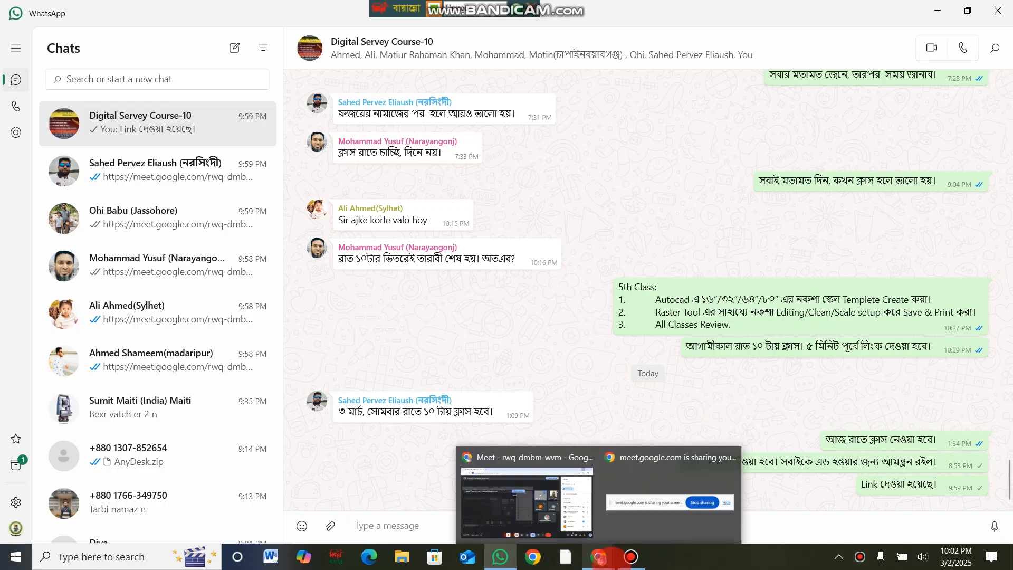
left_click(580, 519)
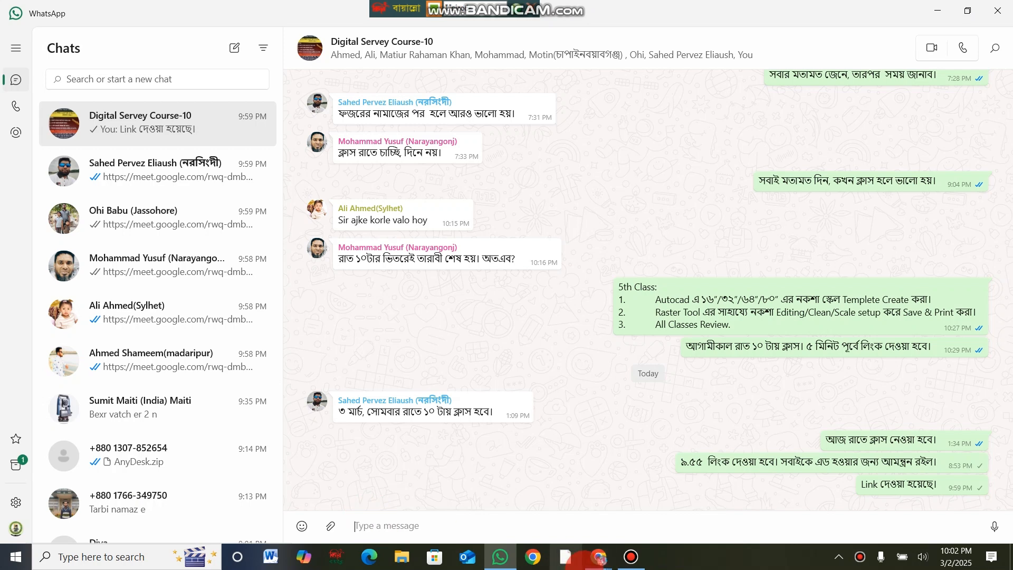
mouse_move(599, 557)
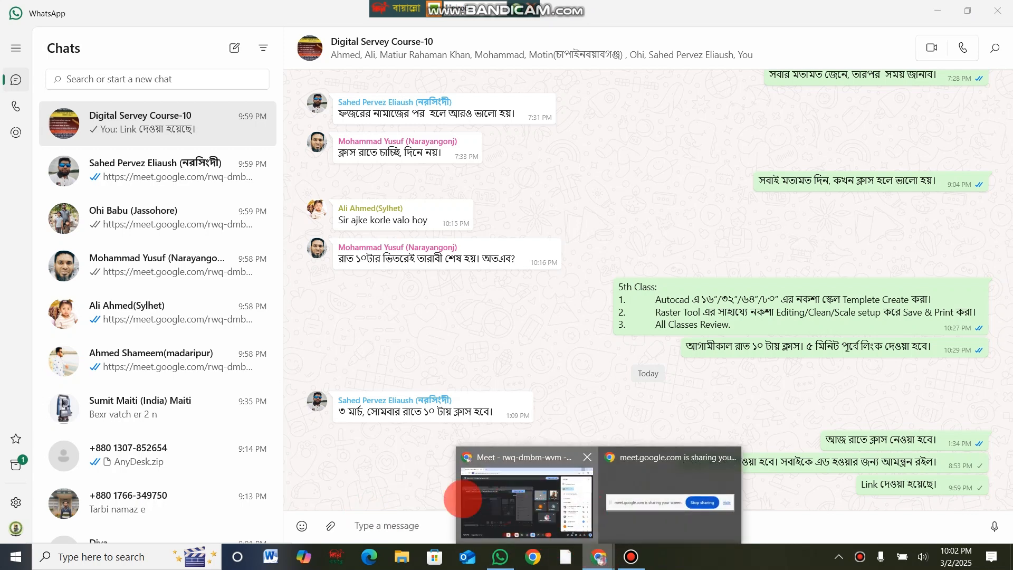
left_click(470, 502)
left_click(364, 517)
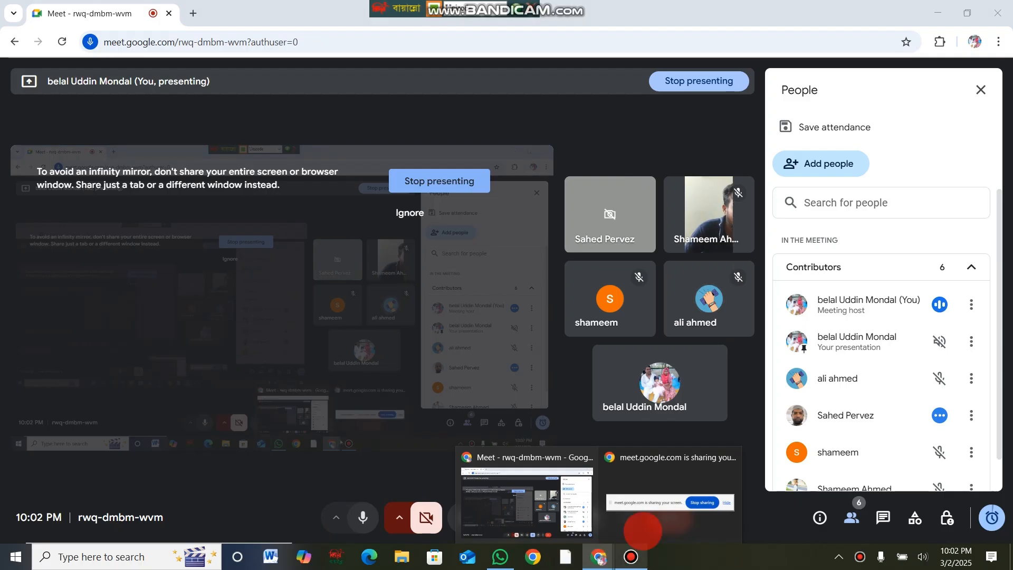
Step: Minimize the Google Meet window and close WhatsApp
left_click(938, 12)
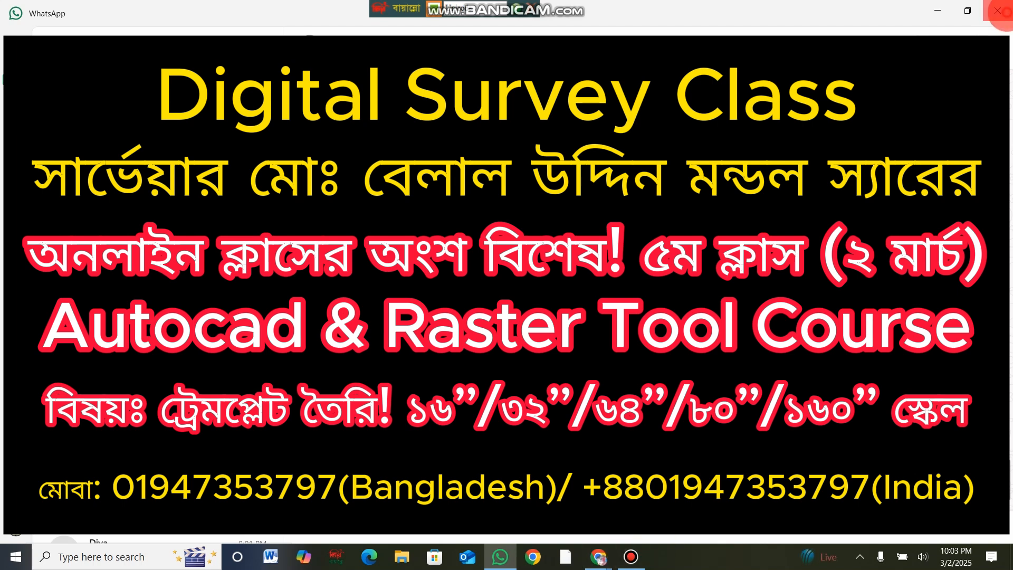
left_click(998, 11)
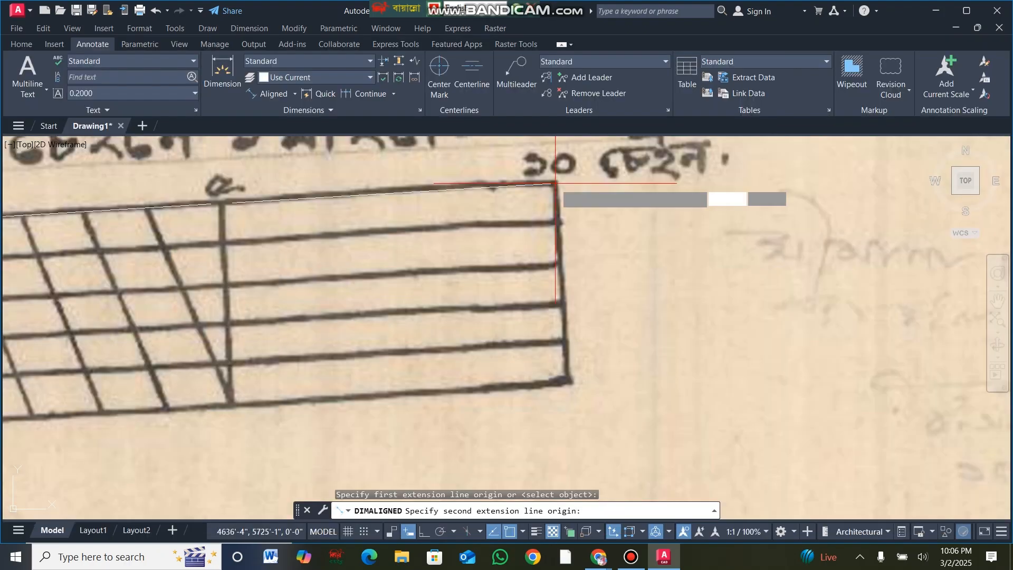
Step: Measure the scale bar's upper edge by ending the aligned dimension at its ten-chain corner and placing it just above the edge
left_click(555, 183)
left_click(553, 163)
scroll(227, 179, "up", 6)
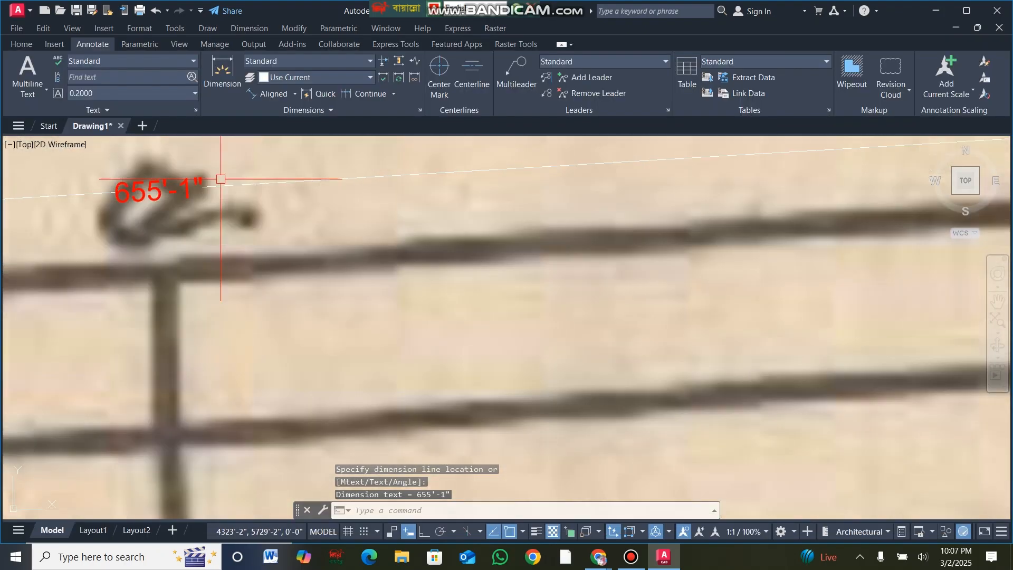
scroll(221, 179, "down", 6)
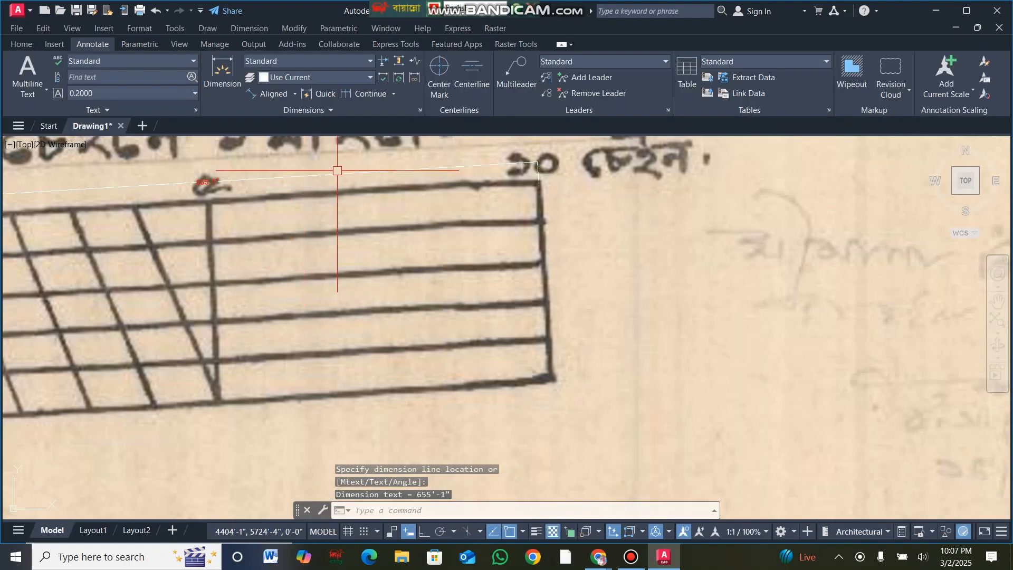
Step: Delete the aligned dimension above the scanned map's scale bar
left_click(345, 170)
left_click(345, 171)
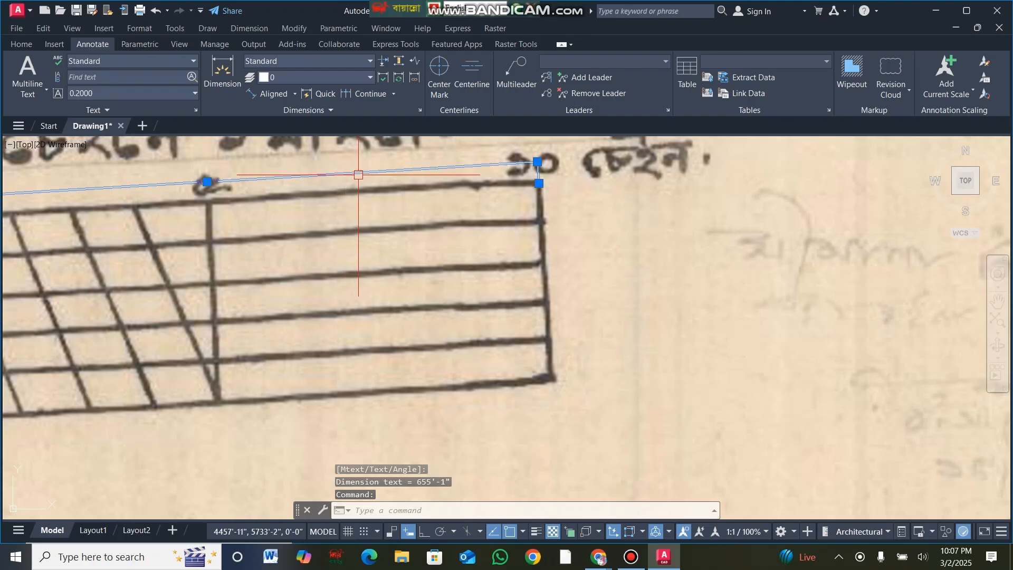
key("Delete")
scroll(561, 278, "down", 8)
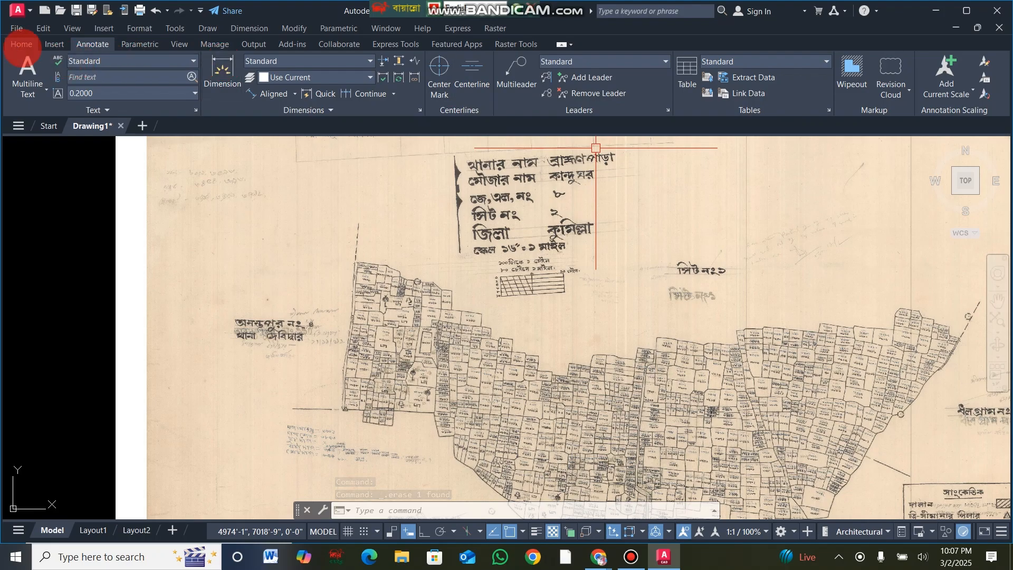
Step: Create four new layers, Layer1 to Layer4, in the layer properties
left_click(21, 44)
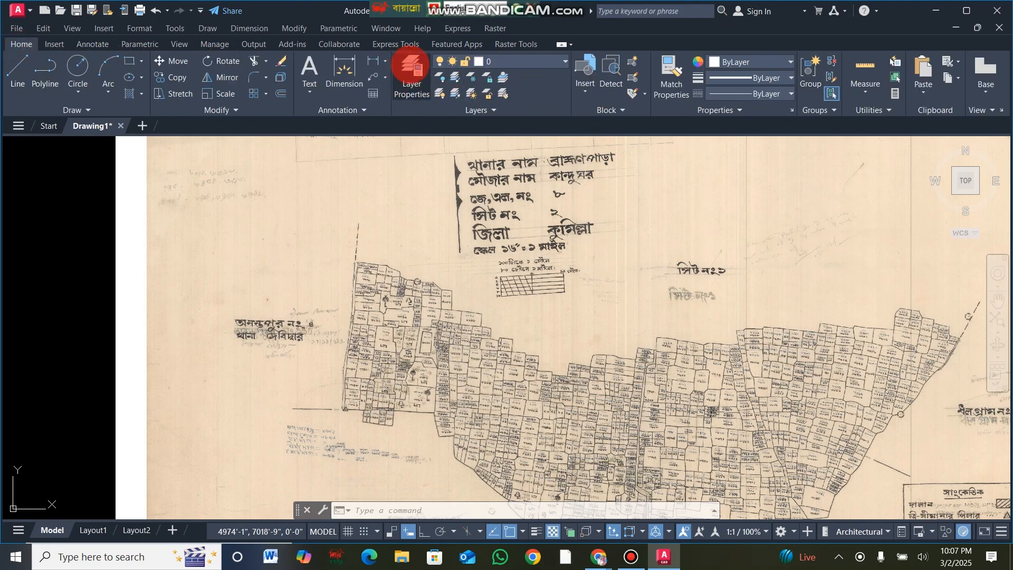
left_click(411, 66)
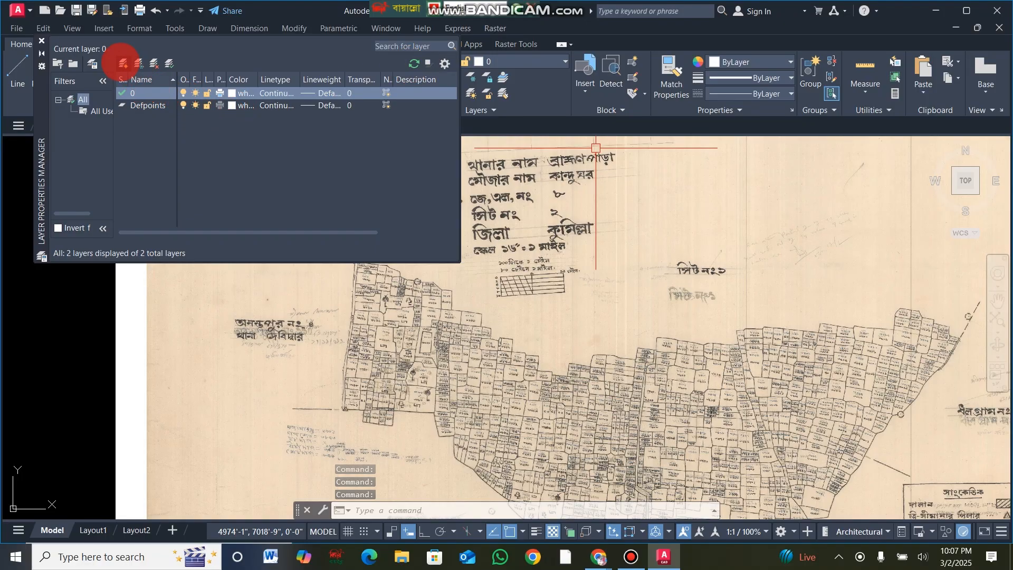
left_click(123, 64)
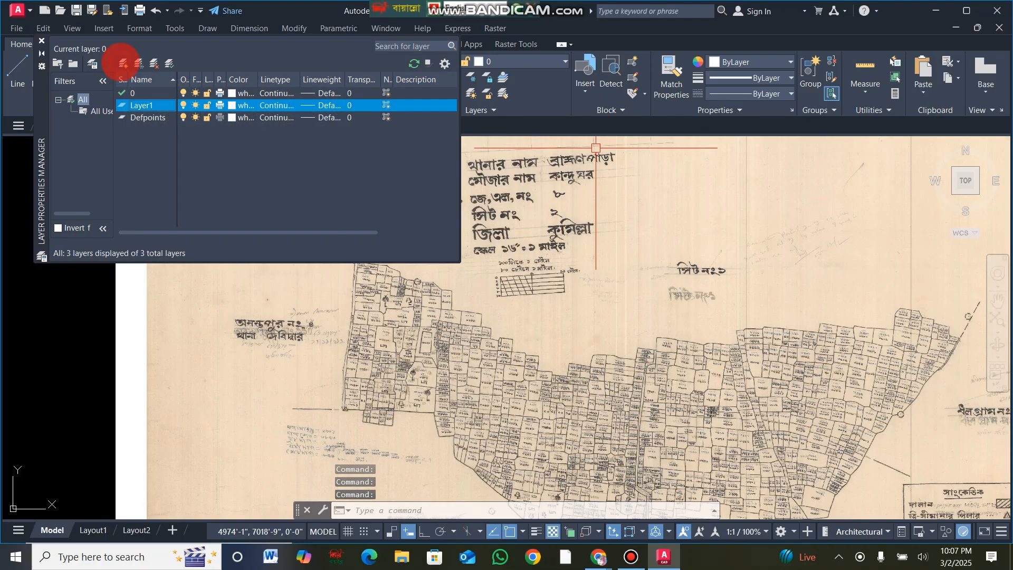
left_click(123, 64)
left_click(122, 64)
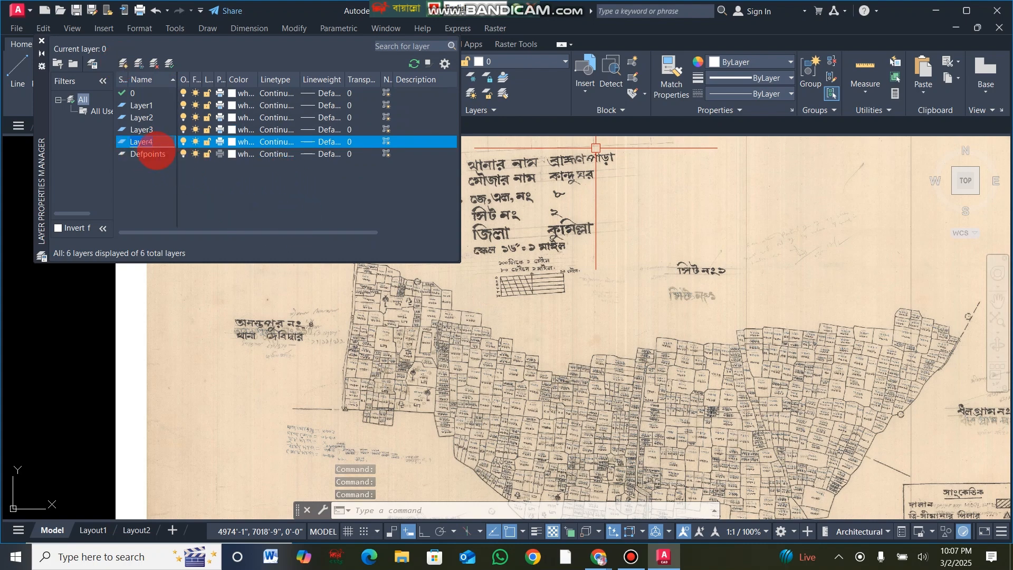
Step: Set Layer2's color to red, index color 10
left_click(151, 129)
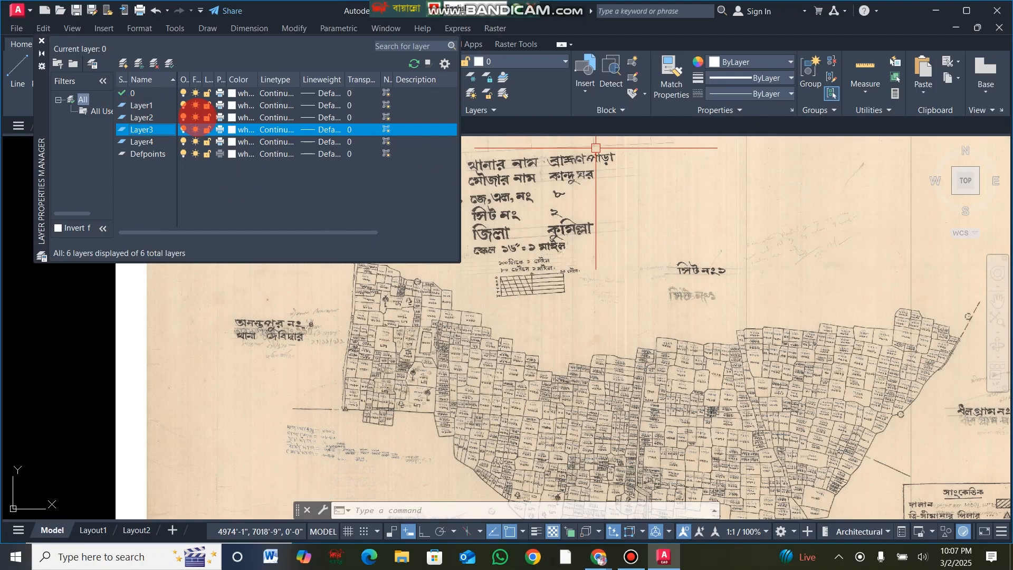
left_click(148, 117)
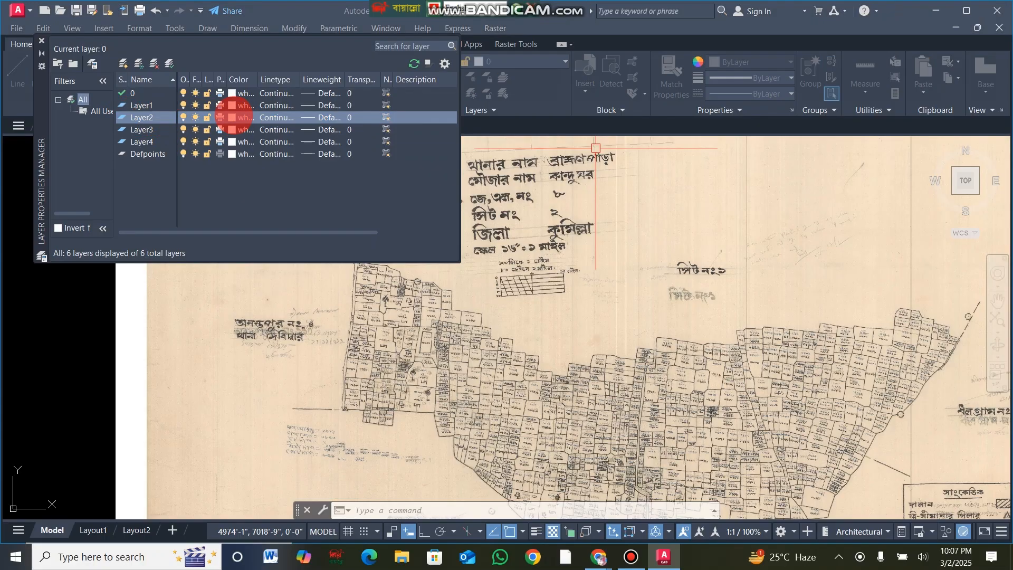
left_click(232, 117)
left_click(393, 224)
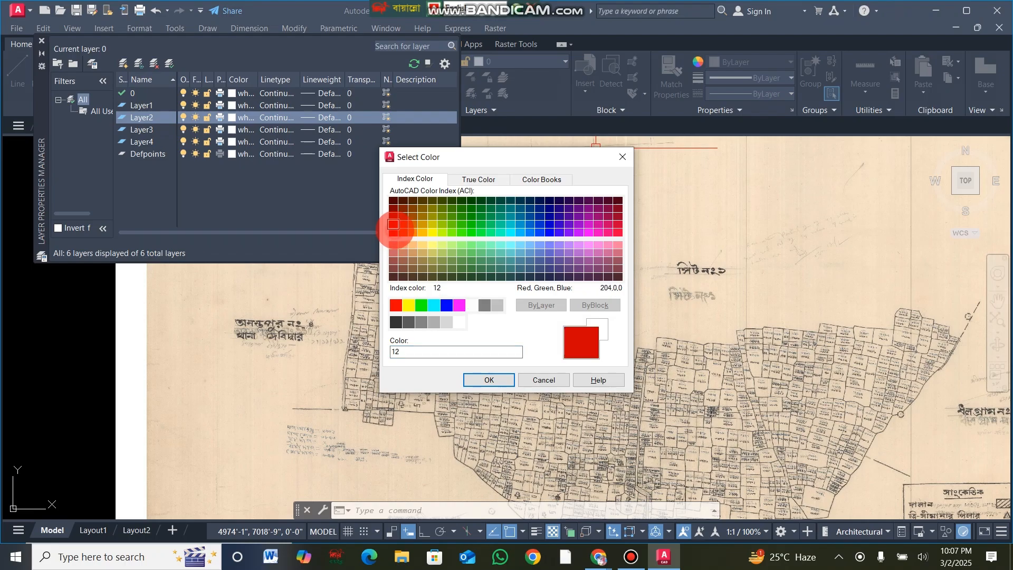
left_click(393, 231)
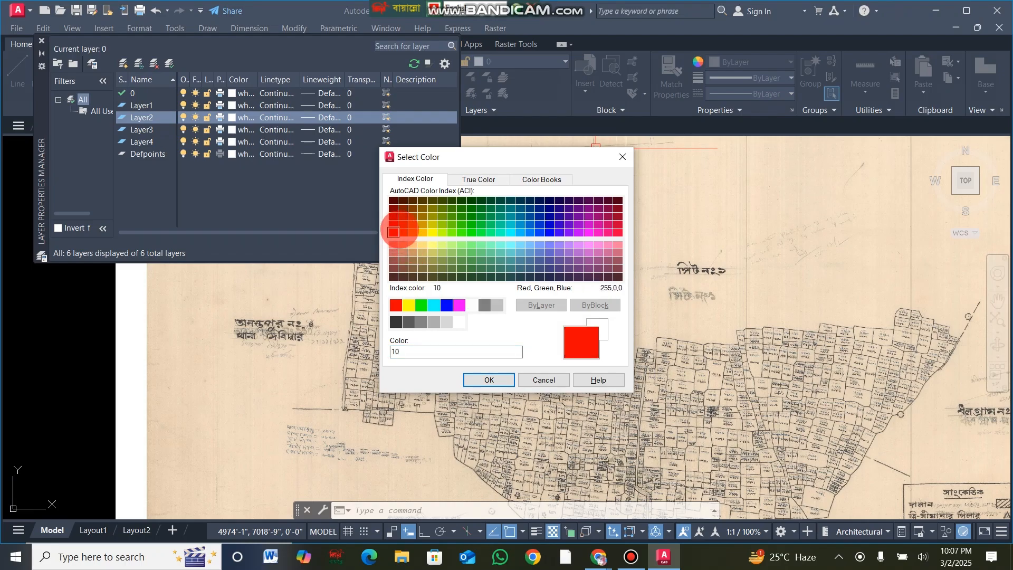
left_click(498, 382)
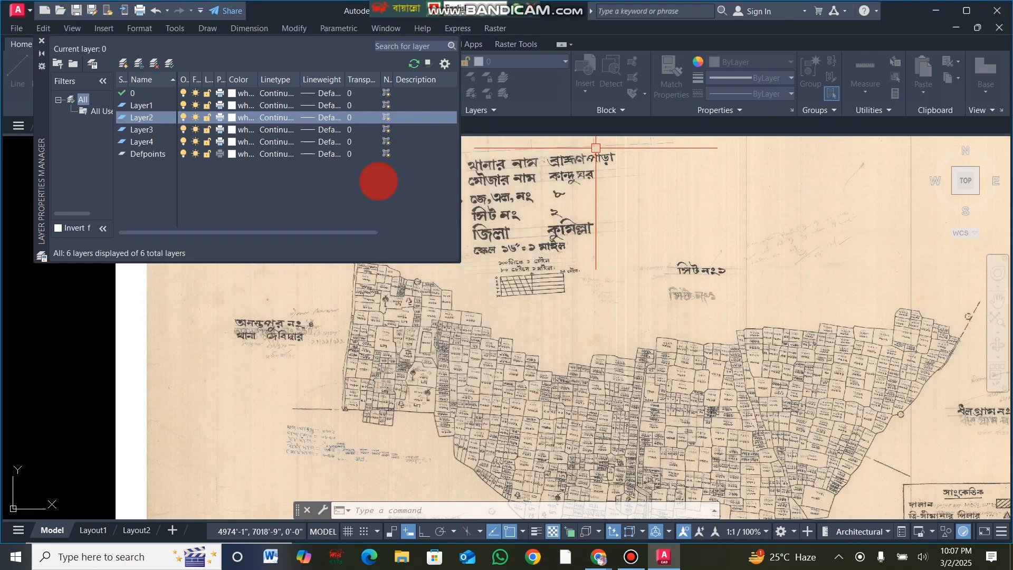
Step: Set Layer2's lineweight to 0.30 mm and make it the current layer
left_click(311, 114)
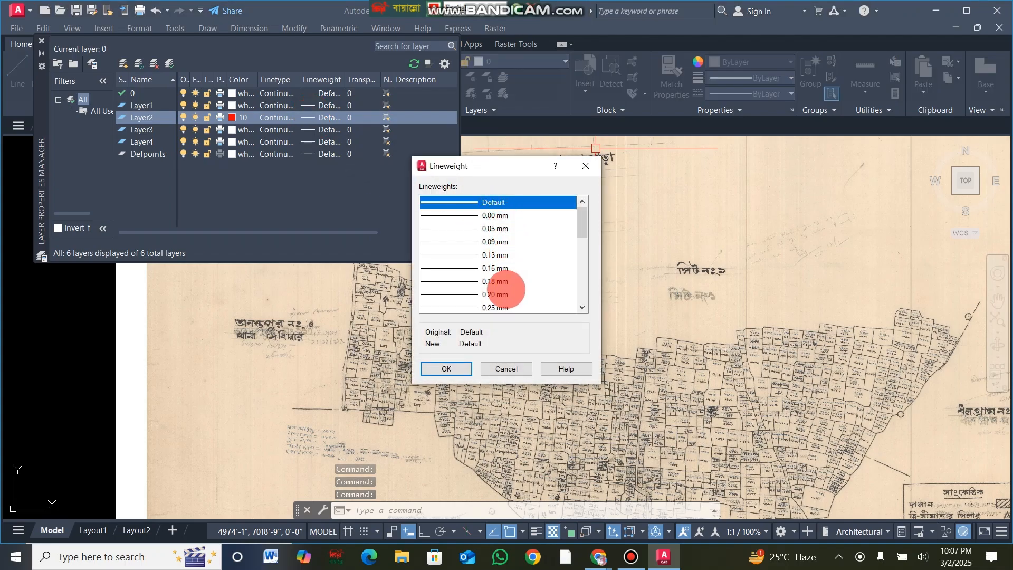
scroll(509, 287, "down", 1)
left_click(496, 281)
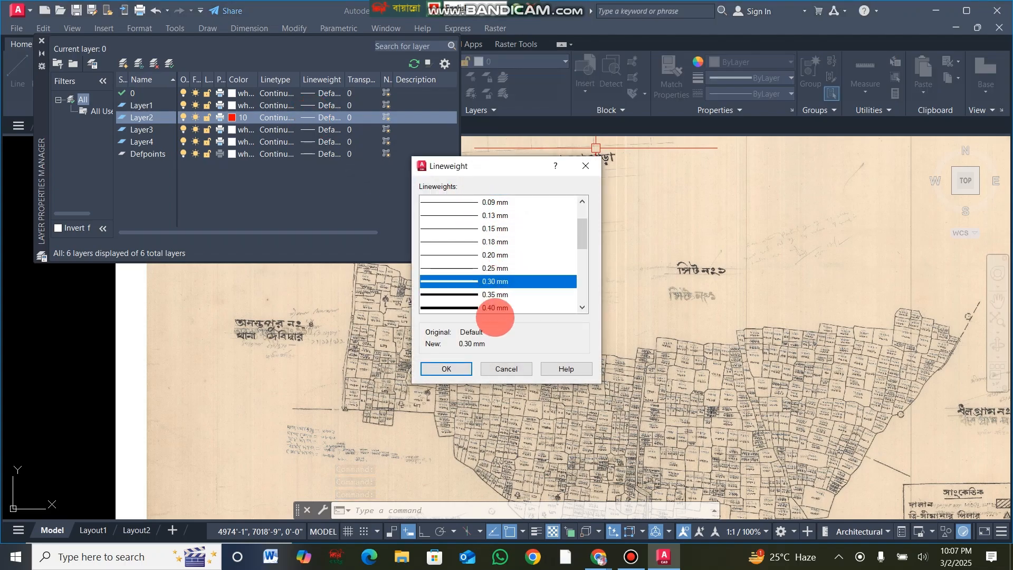
left_click(446, 369)
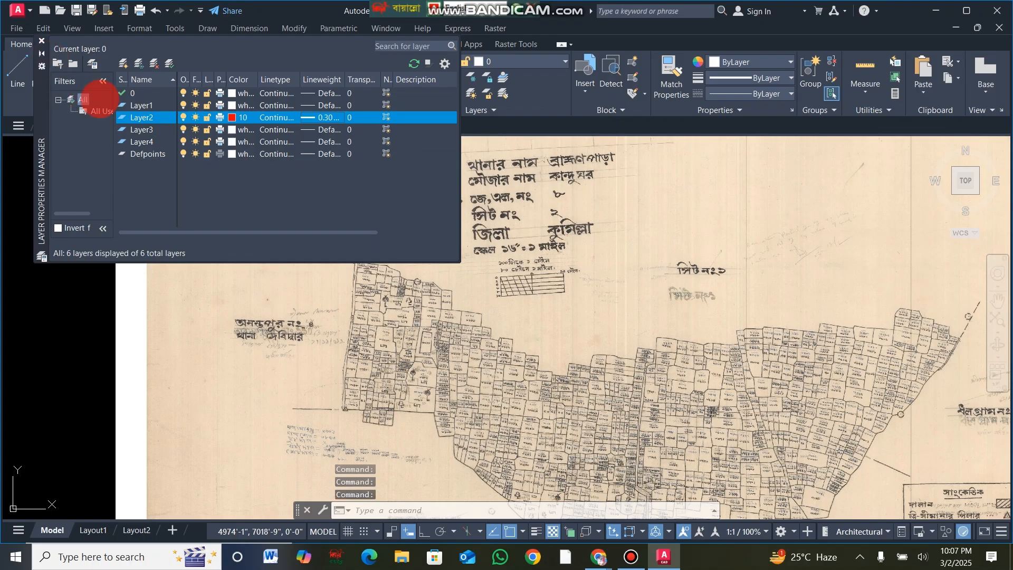
double_click(135, 117)
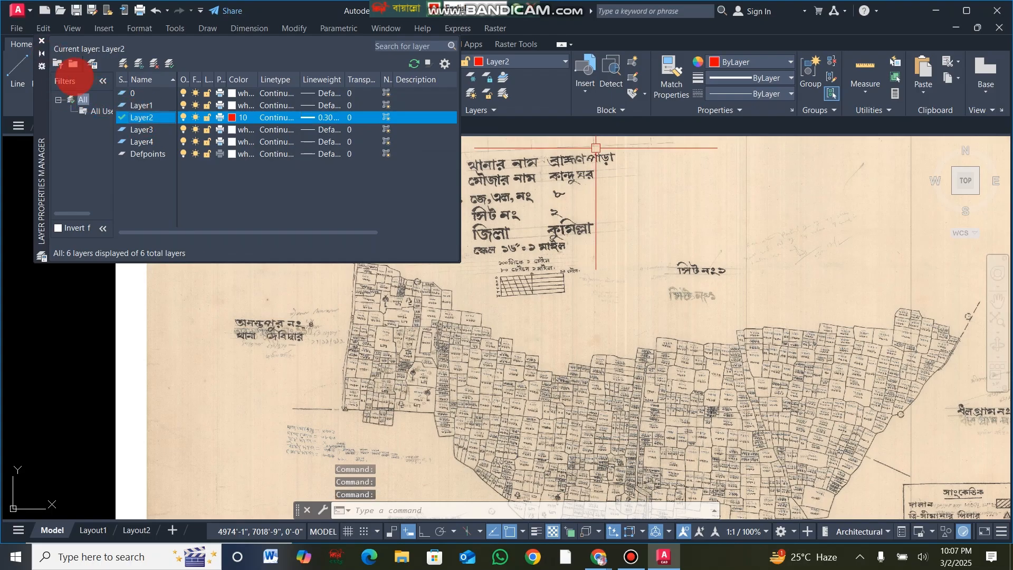
left_click(42, 41)
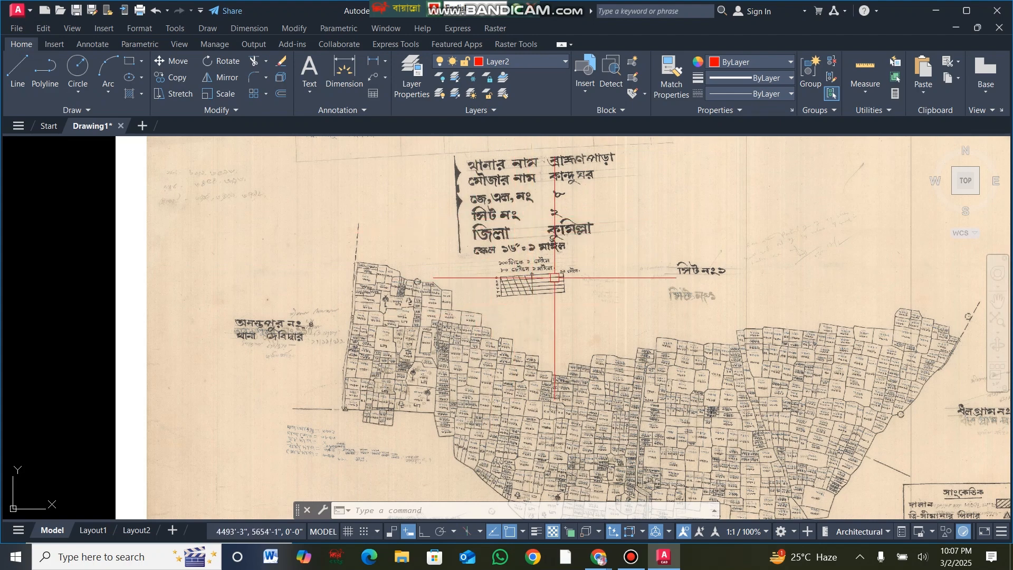
Step: Enable Display Lineweight for the drawing in the LWEIGHT settings
scroll(576, 259, "up", 4)
scroll(536, 313, "down", 4)
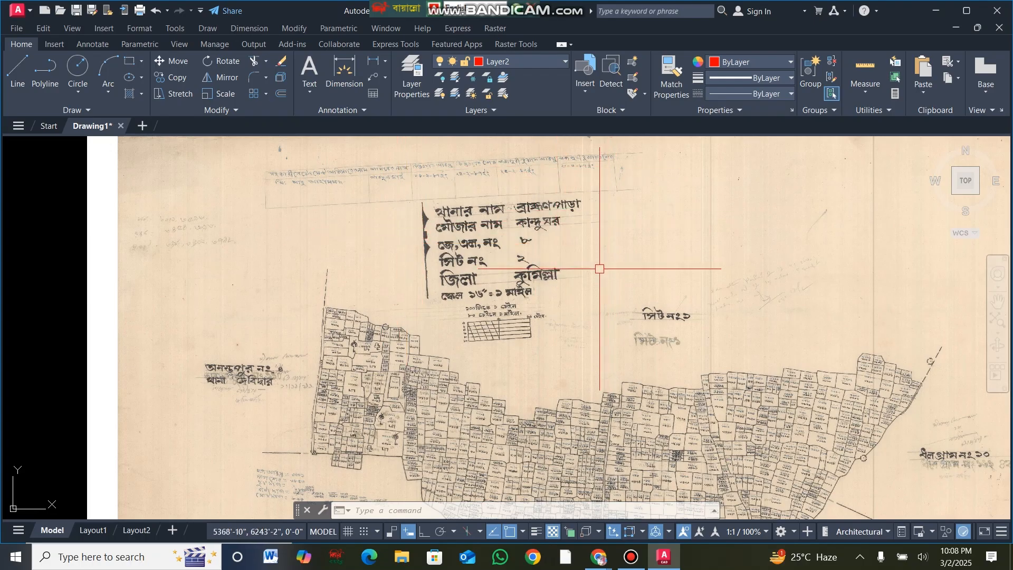
type("l")
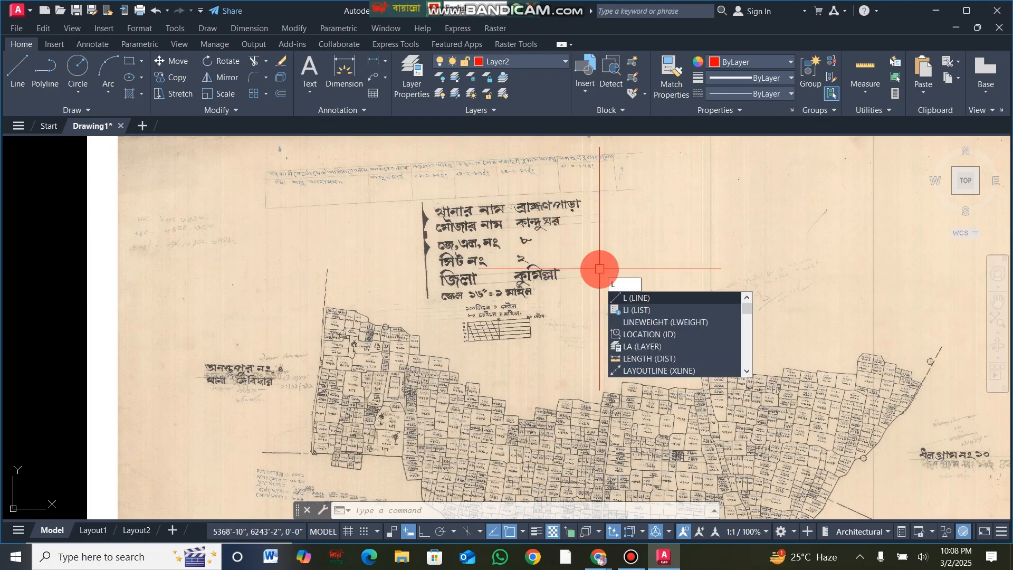
type("w")
key("Return")
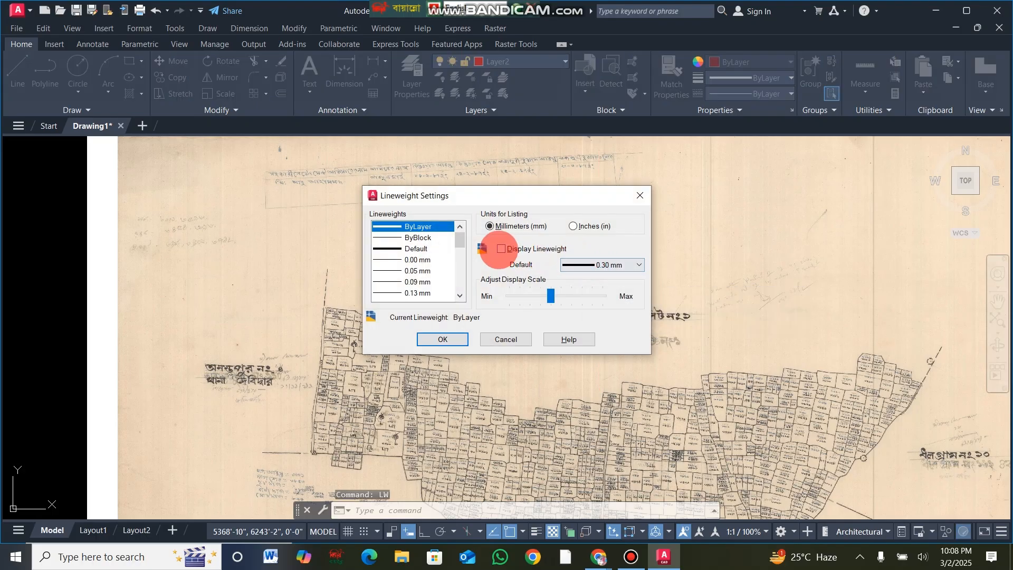
left_click(500, 249)
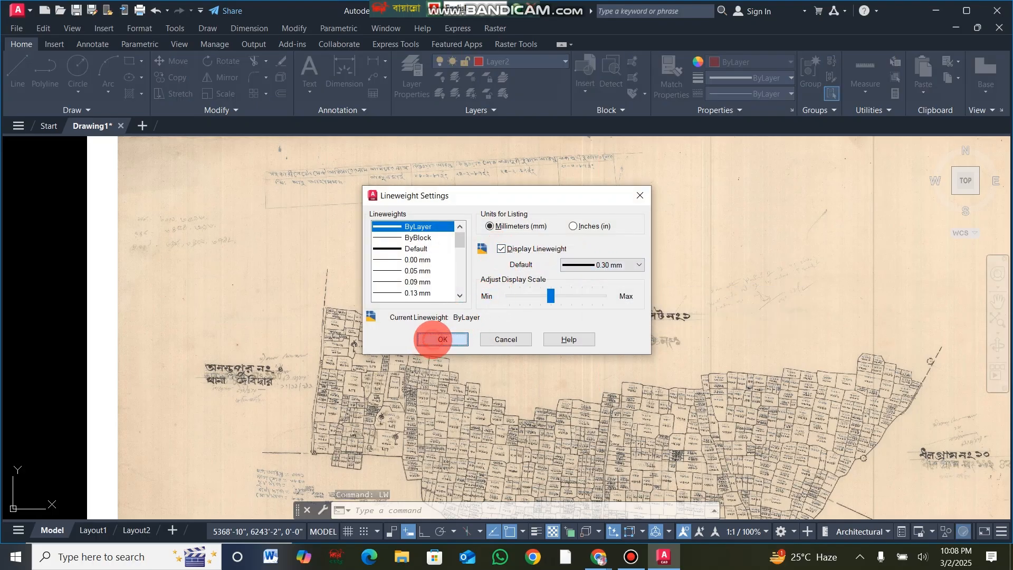
left_click(441, 340)
Step: Draw lines along the scanned sheet's top and right edges, from its upper-left corner to its lower-right corner
scroll(468, 328, "down", 6)
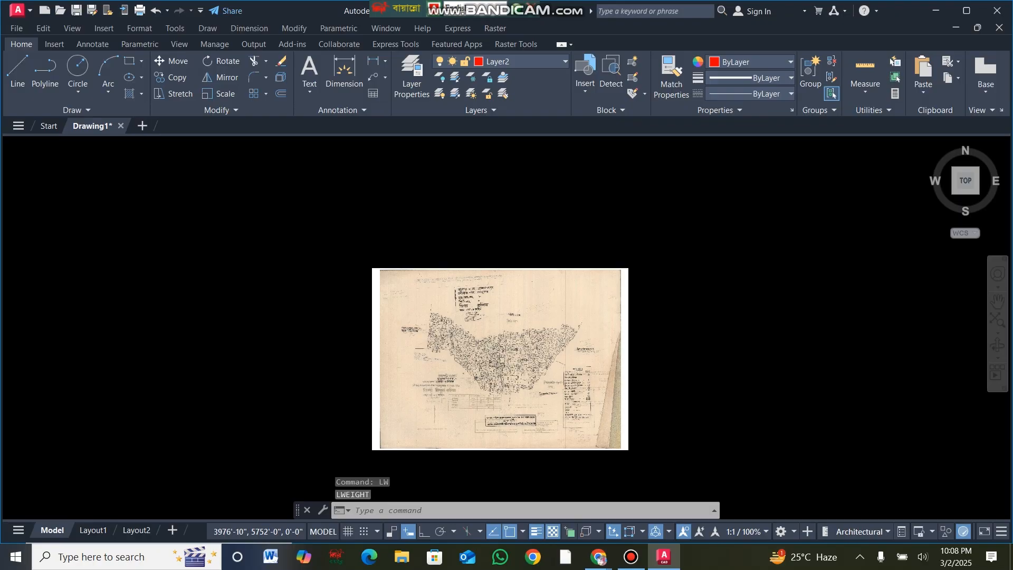
left_click(17, 63)
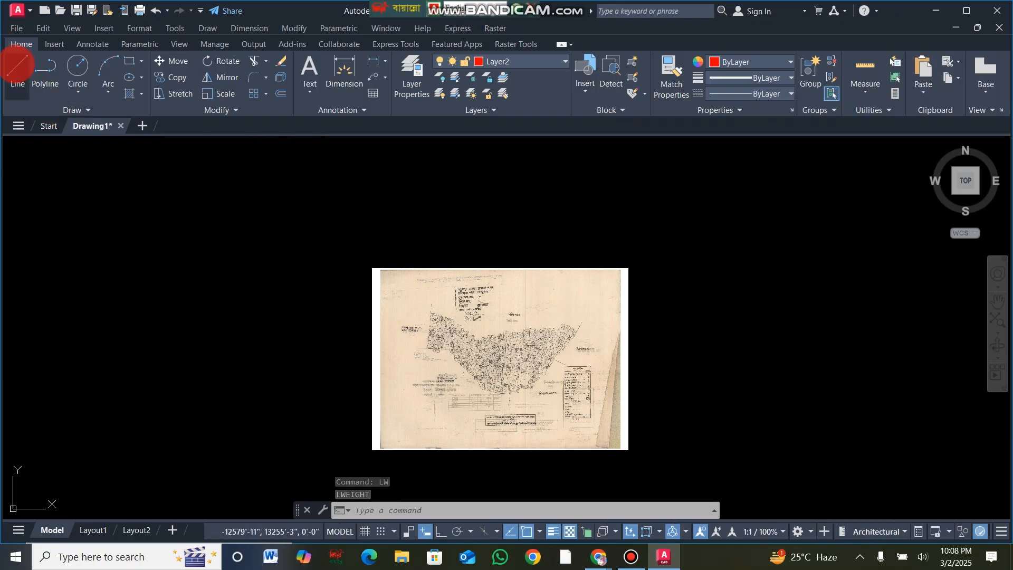
left_click(373, 269)
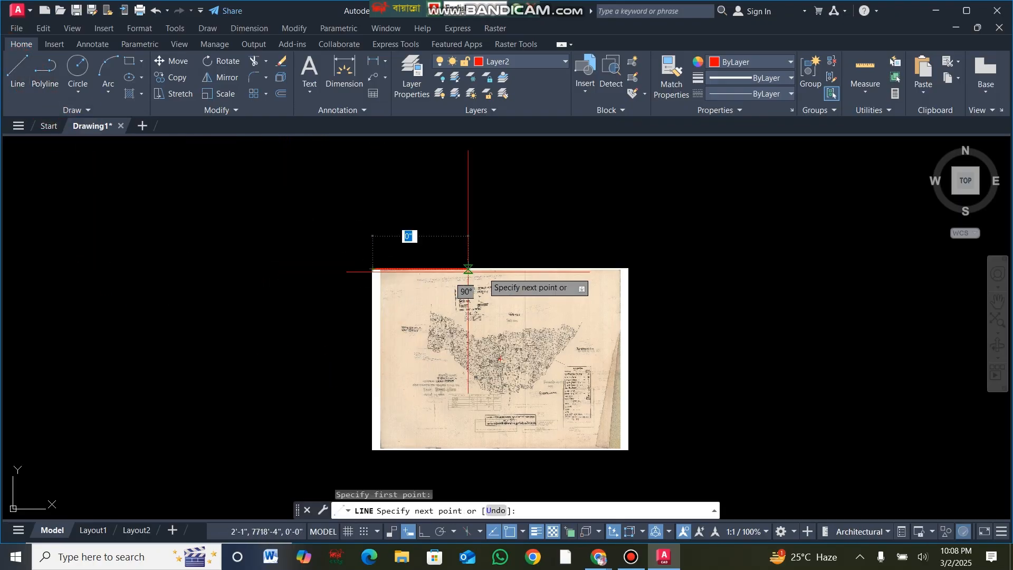
left_click(627, 269)
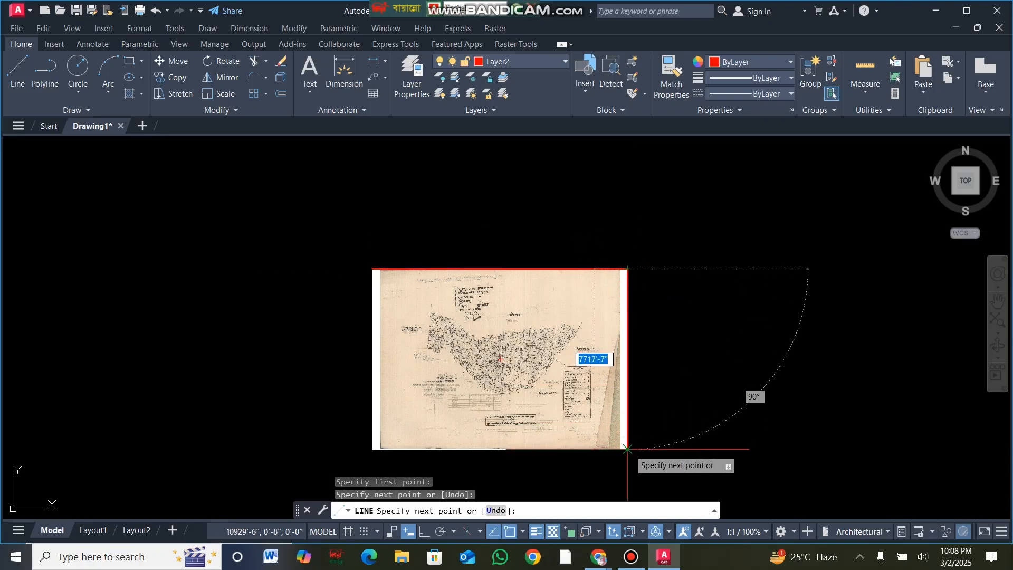
scroll(631, 451, "up", 2)
scroll(628, 448, "up", 4)
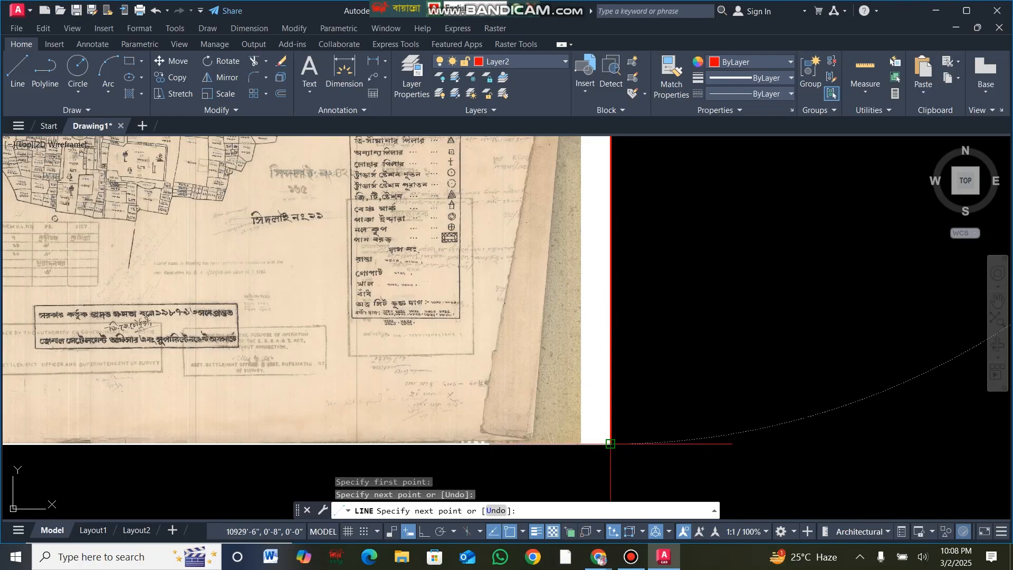
left_click(611, 445)
Step: Continue the outline along the sheet's bottom and left edges back to the upper-left corner, and end the line
scroll(609, 442, "down", 2)
scroll(608, 442, "down", 2)
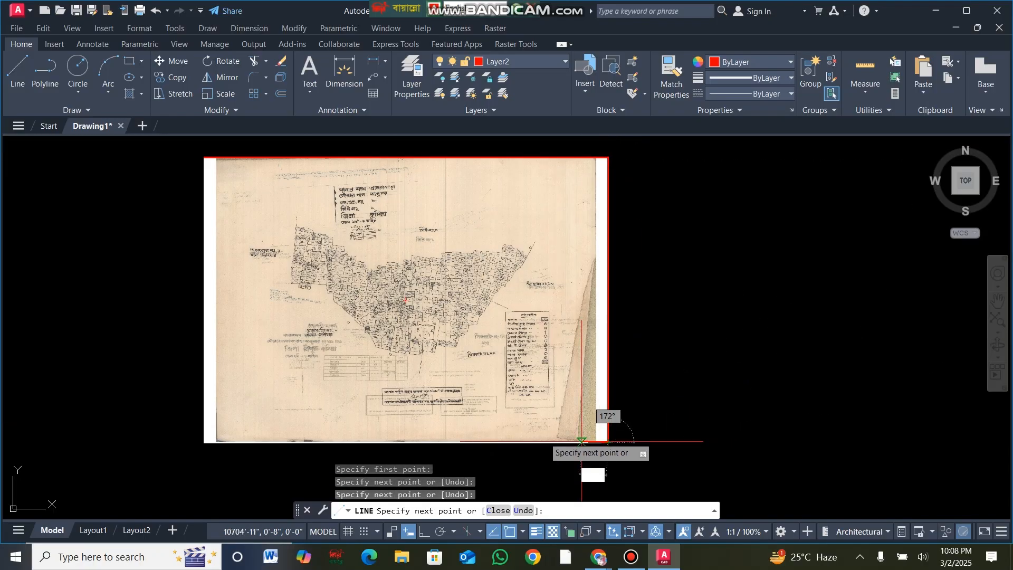
left_click(205, 443)
scroll(234, 391, "down", 2)
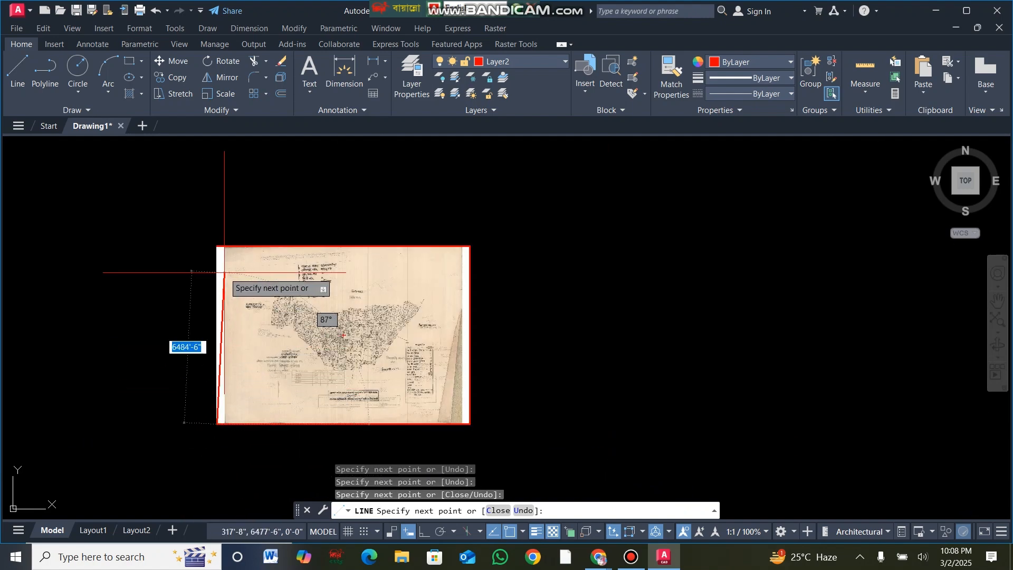
scroll(216, 256, "up", 4)
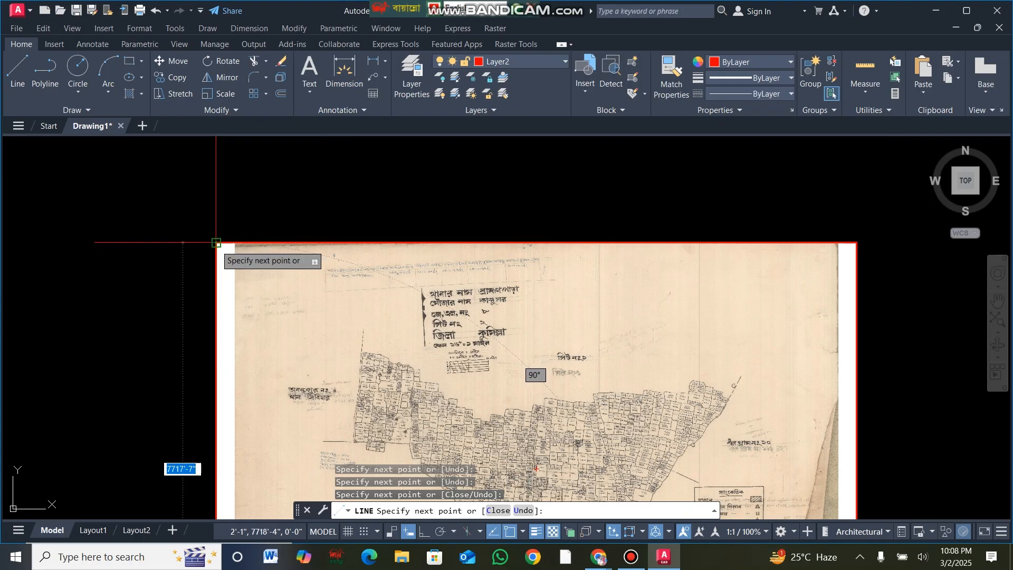
left_click(216, 243)
key("Escape")
scroll(365, 330, "down", 6)
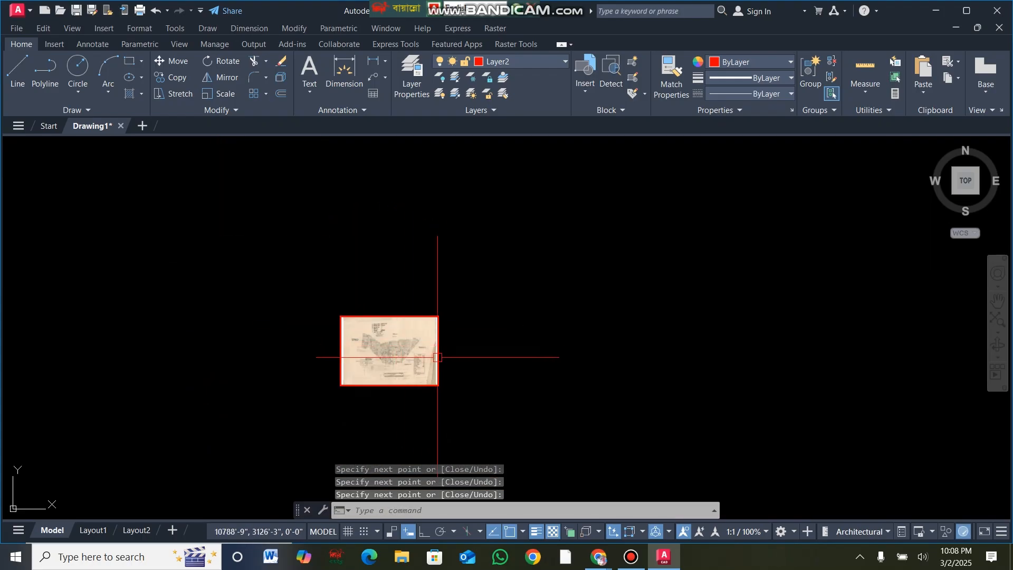
Step: Move the red sheet outline off the scanned map into the empty space to its right
left_click(440, 355)
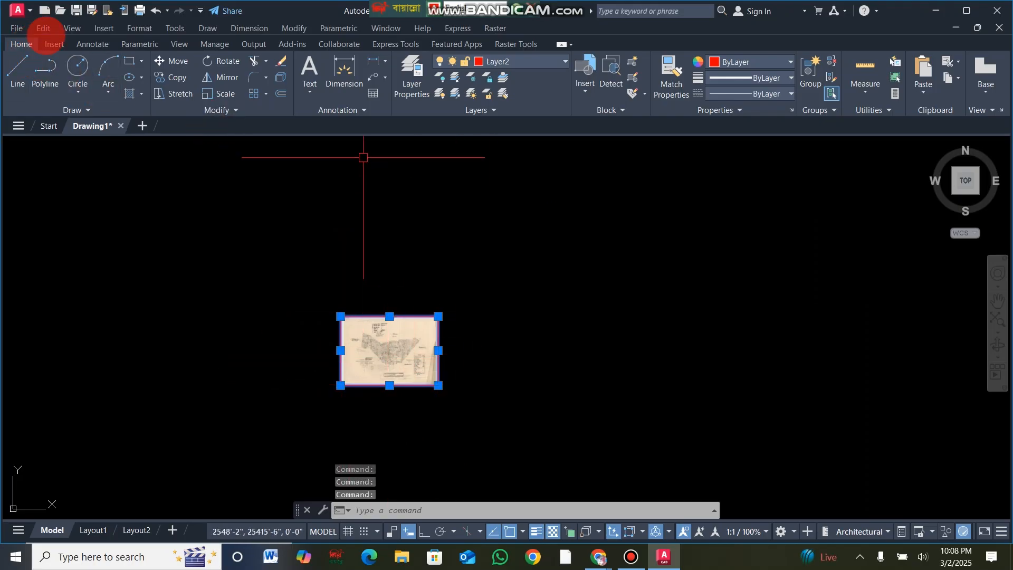
left_click(175, 62)
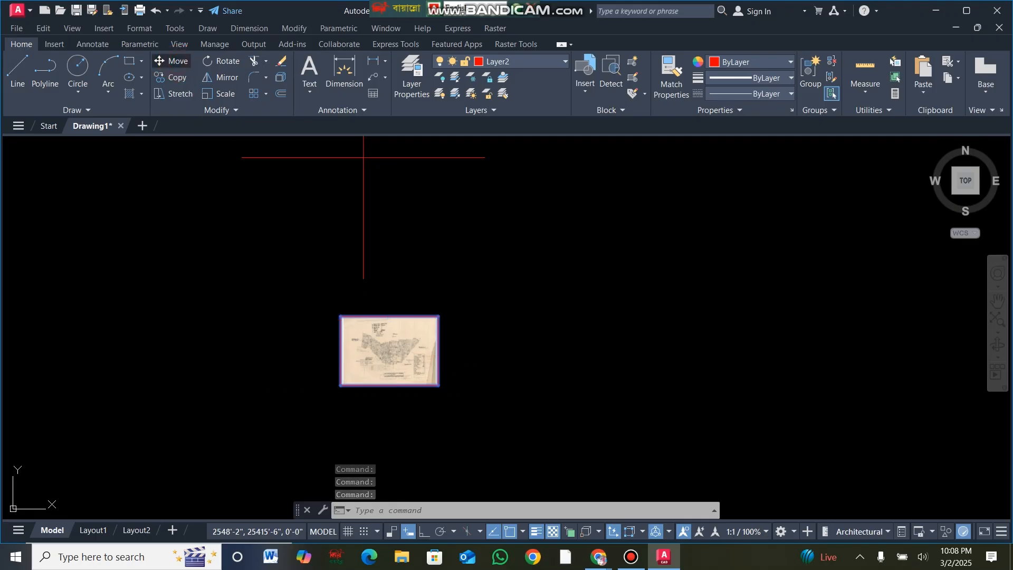
left_click(395, 356)
left_click(549, 351)
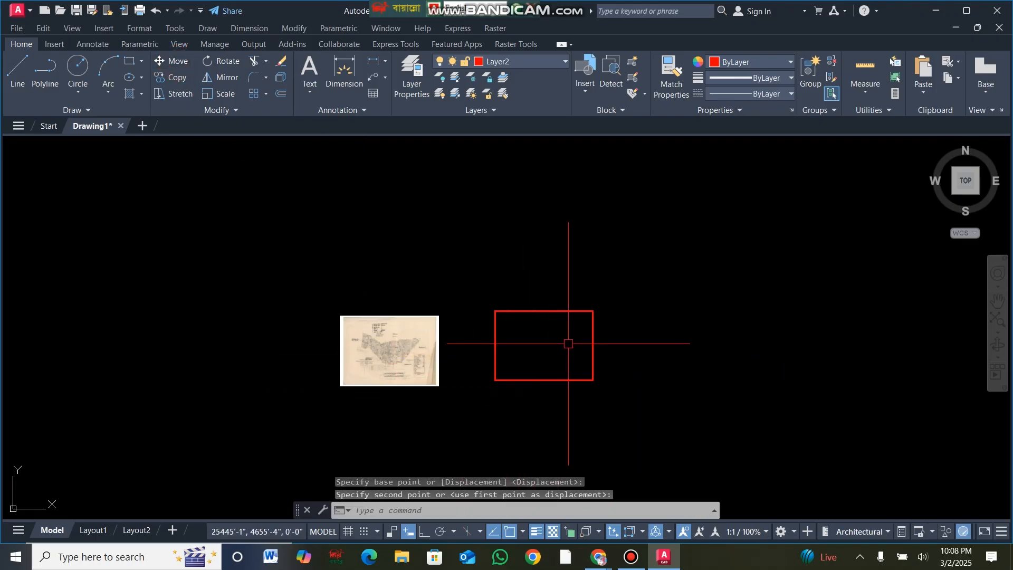
Step: Copy the red outline to the empty space left of the scanned map, level with the original
scroll(391, 339, "up", 4)
scroll(689, 350, "down", 6)
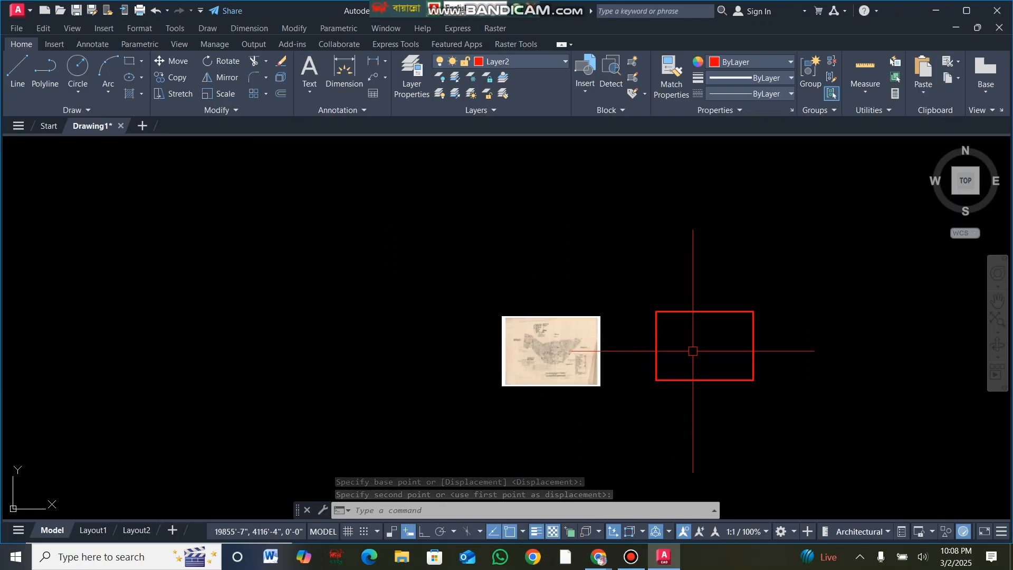
scroll(708, 342, "up", 6)
scroll(702, 340, "up", 4)
scroll(660, 338, "down", 6)
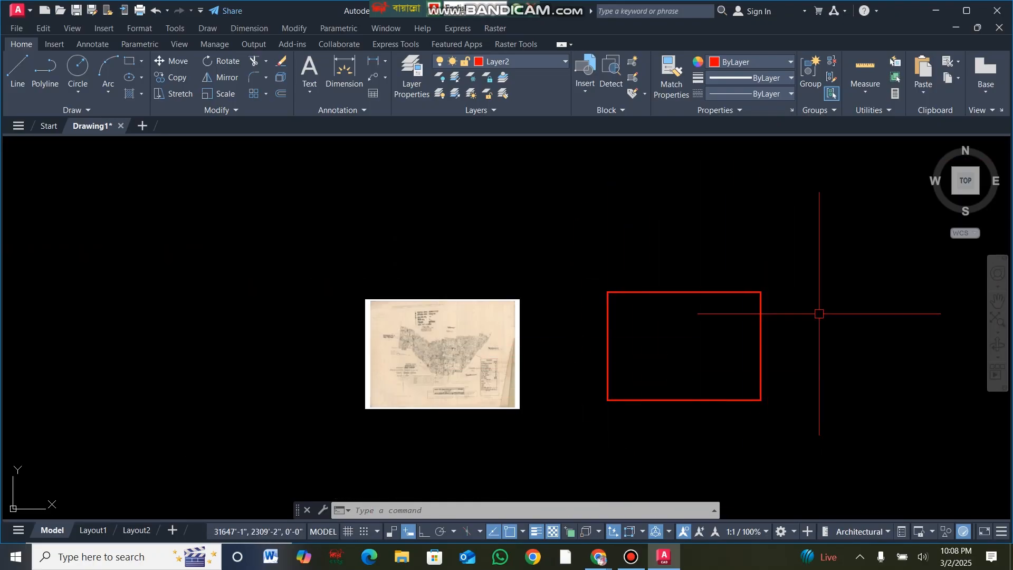
left_click(557, 434)
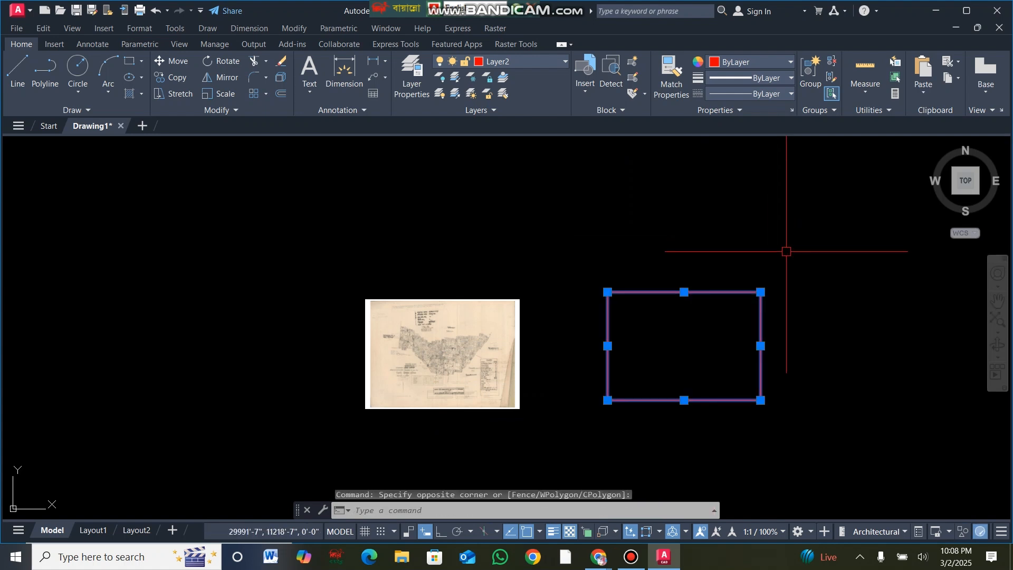
left_click(132, 60)
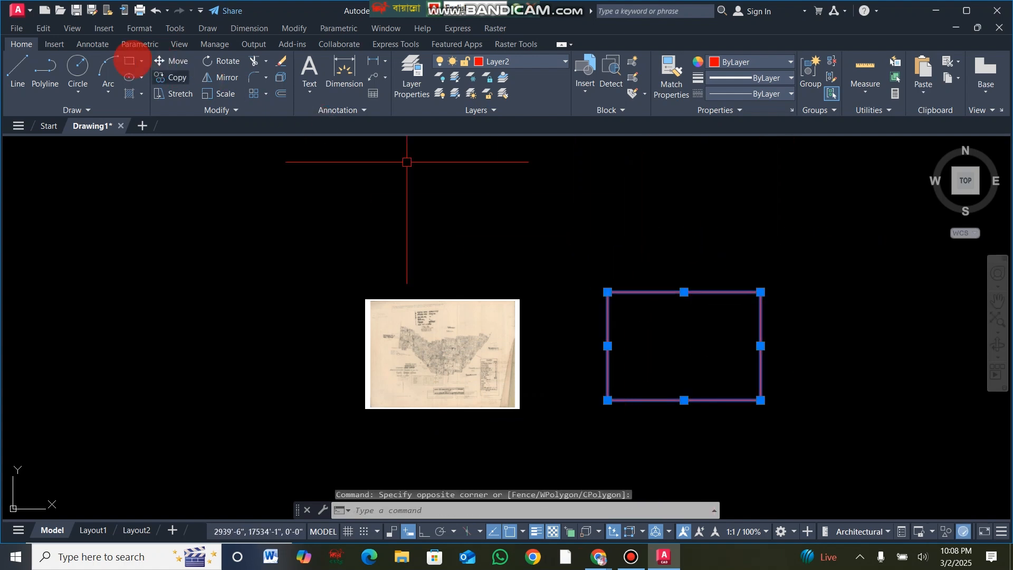
left_click(778, 417)
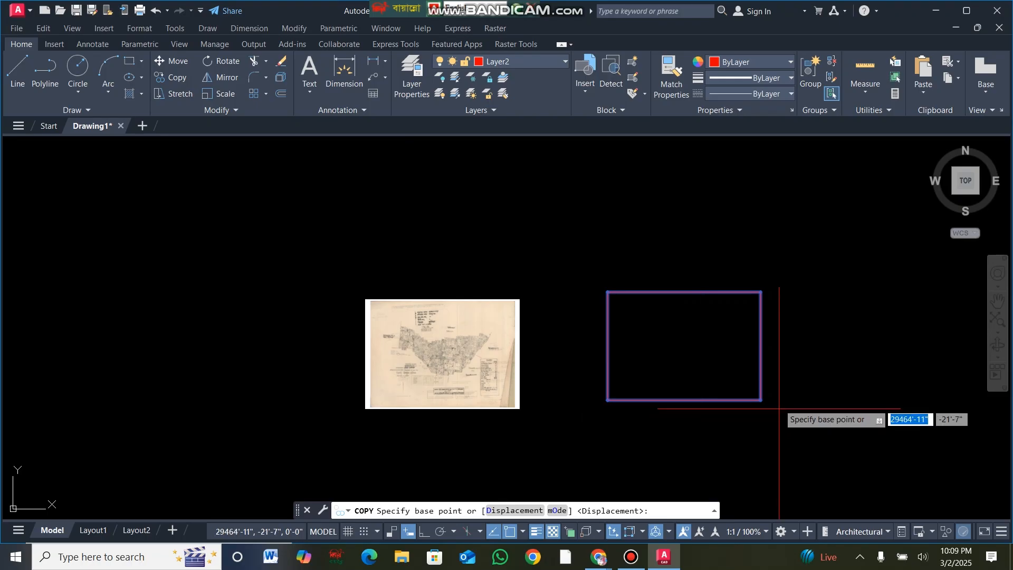
left_click(285, 403)
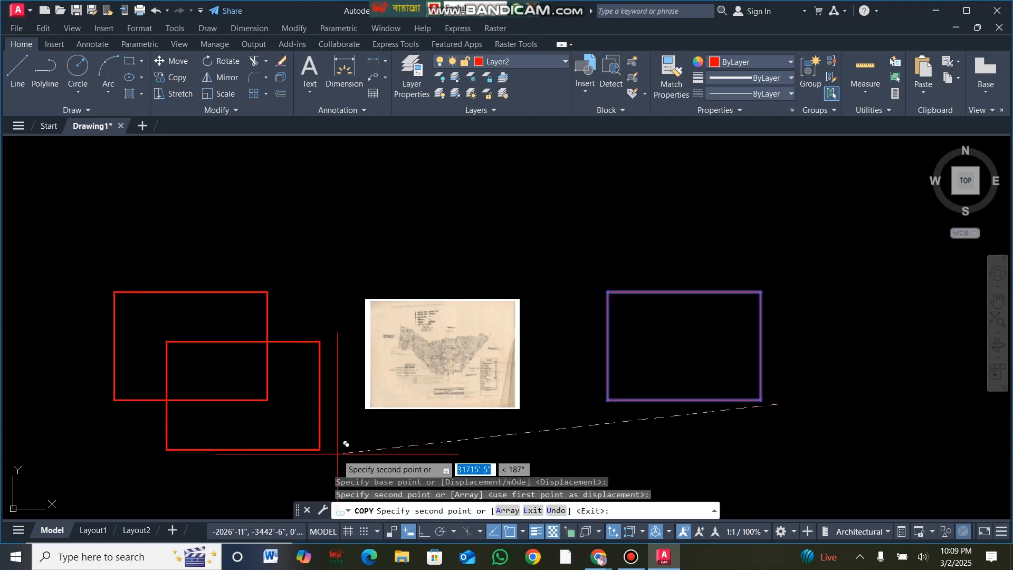
key("Escape")
Step: Scale the copied outline left of the map by a factor of .80 about its lower-right corner
left_click(50, 431)
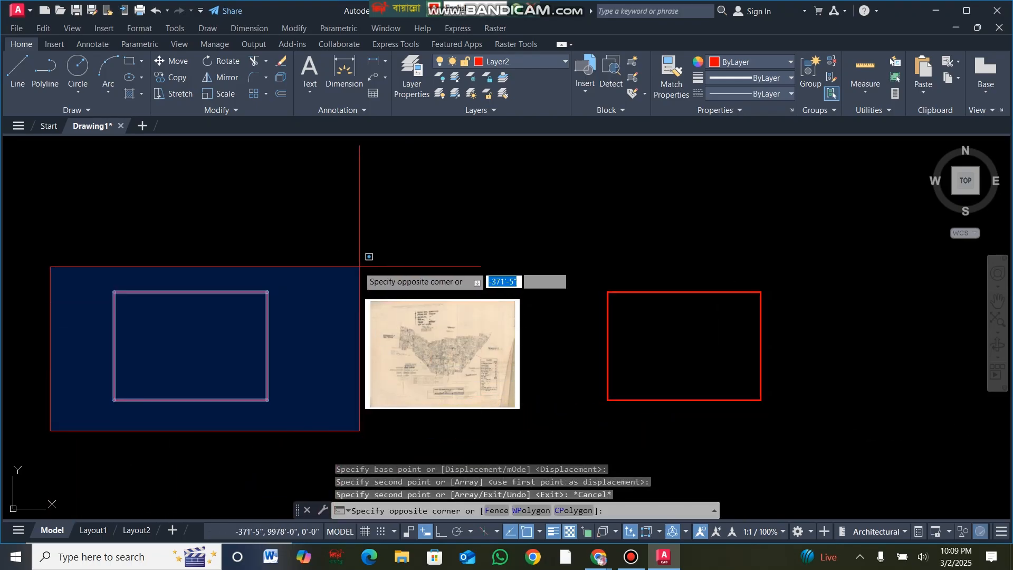
left_click(317, 259)
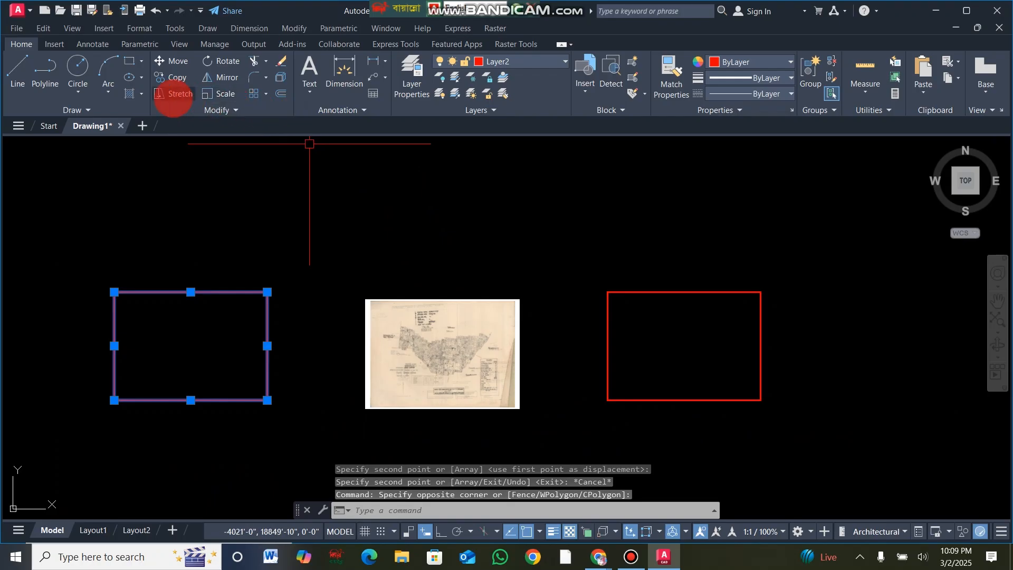
left_click(216, 94)
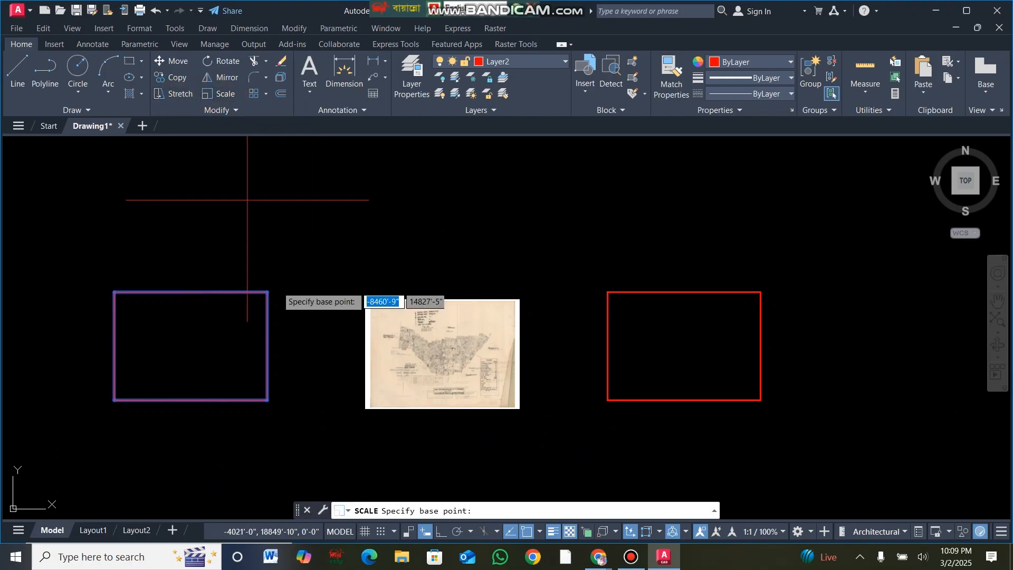
left_click(266, 400)
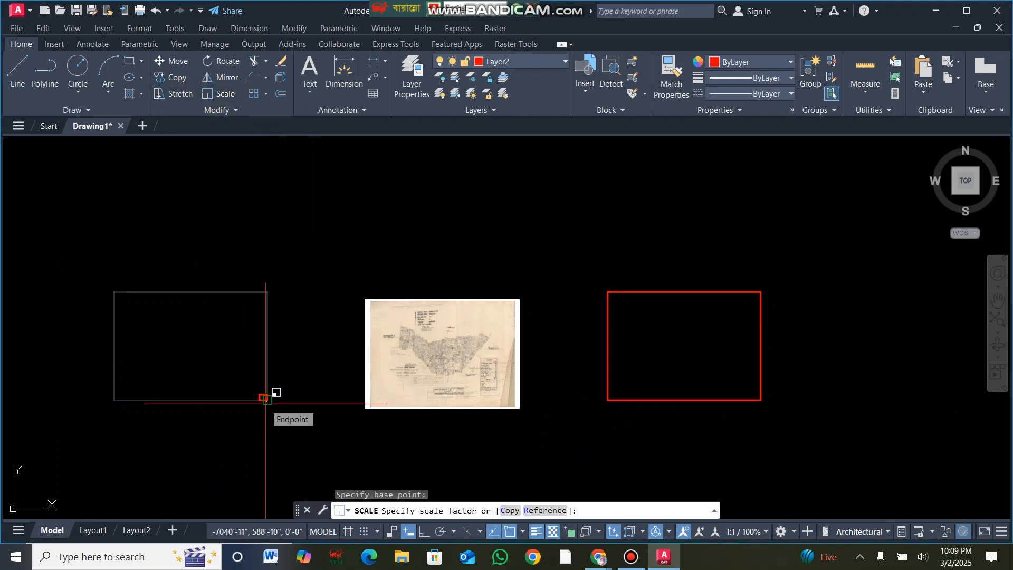
type(".")
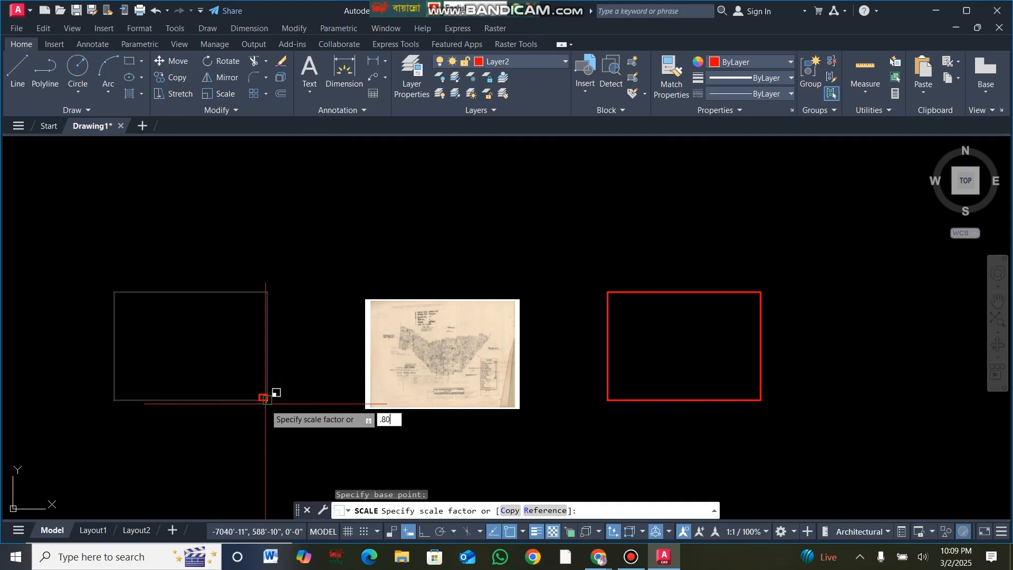
type("80")
key("Return")
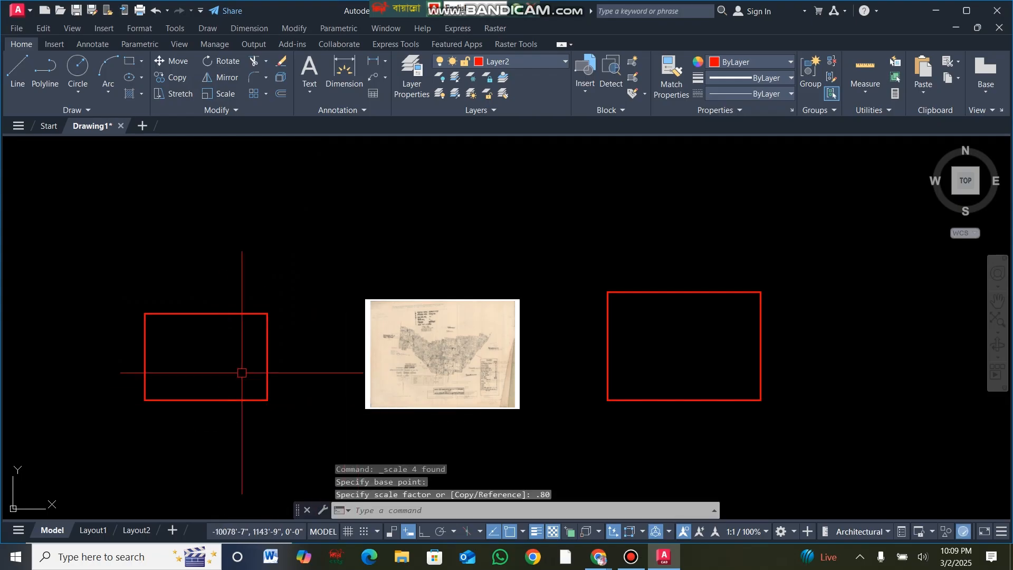
scroll(233, 347, "up", 2)
scroll(233, 347, "down", 4)
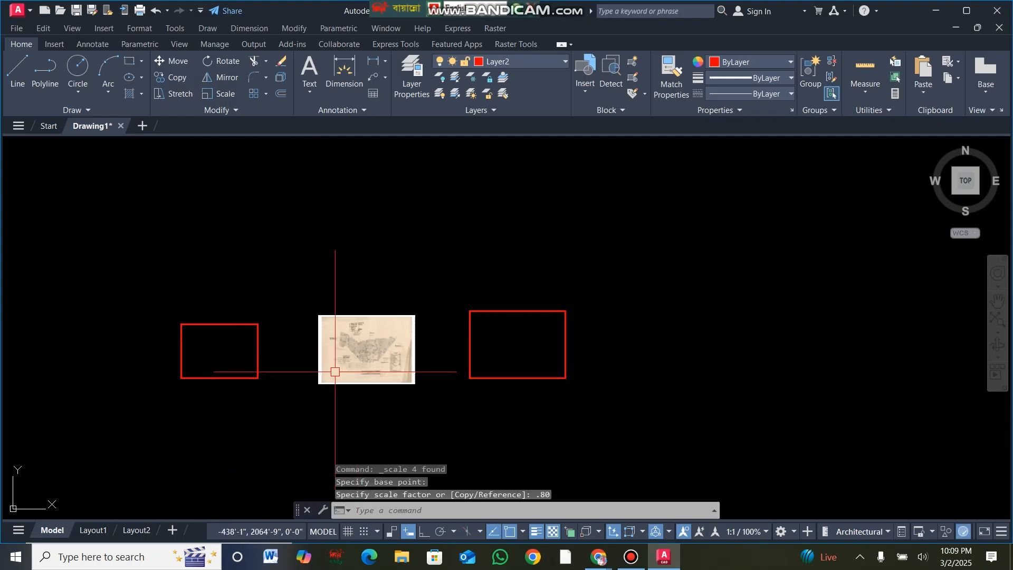
left_click(452, 404)
left_click(595, 290)
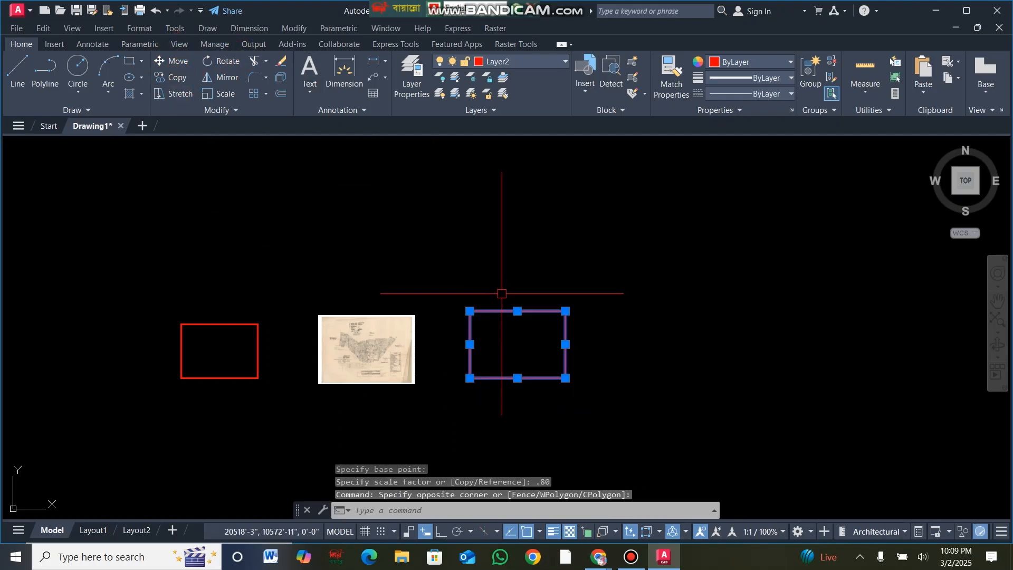
key("Escape")
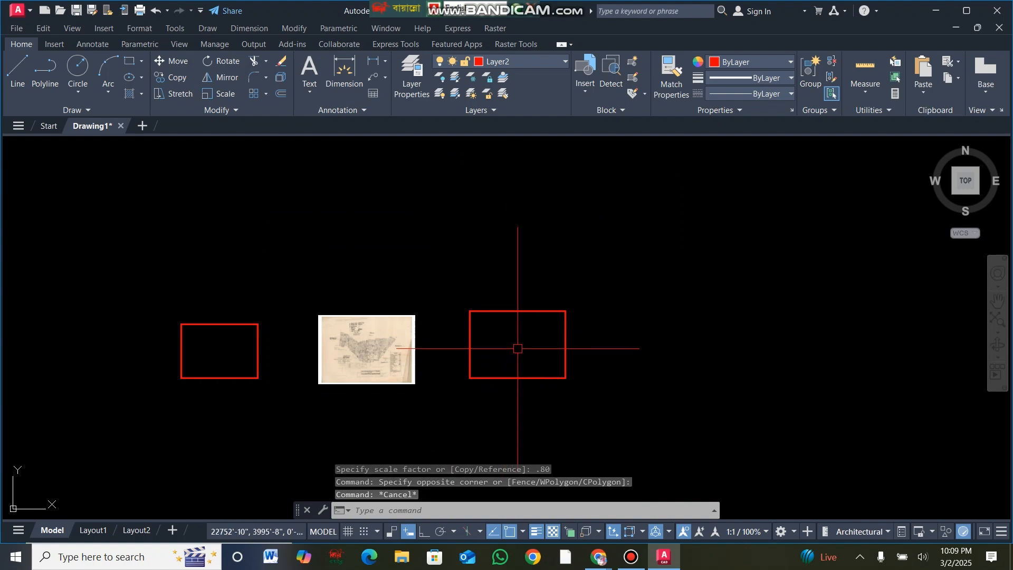
Step: Draw a 660' horizontal line with Ortho on, starting at the upper-left corner of the map's printed scale bar
scroll(518, 346, "up", 8)
scroll(572, 310, "down", 6)
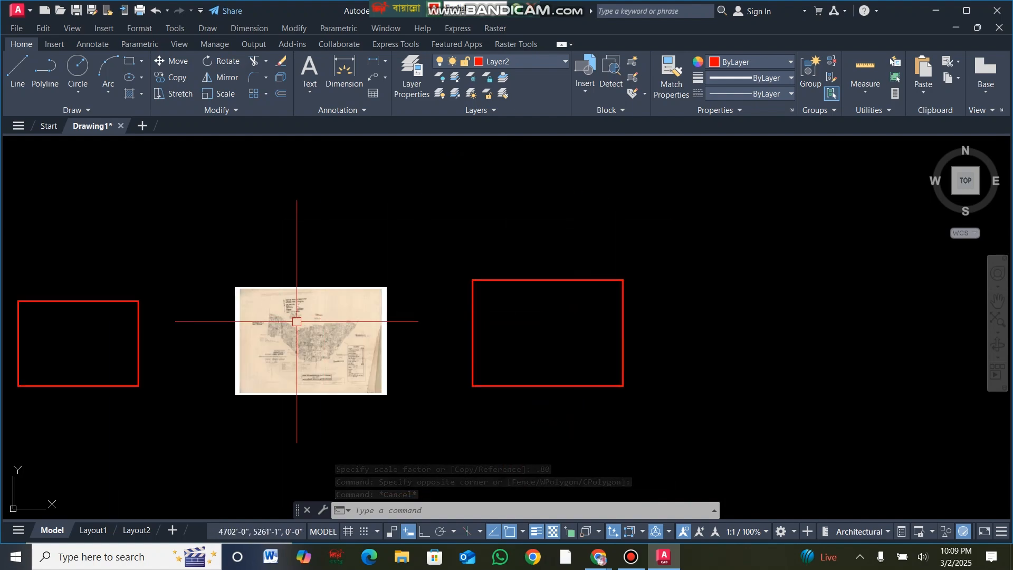
scroll(295, 322, "up", 5)
scroll(351, 294, "down", 4)
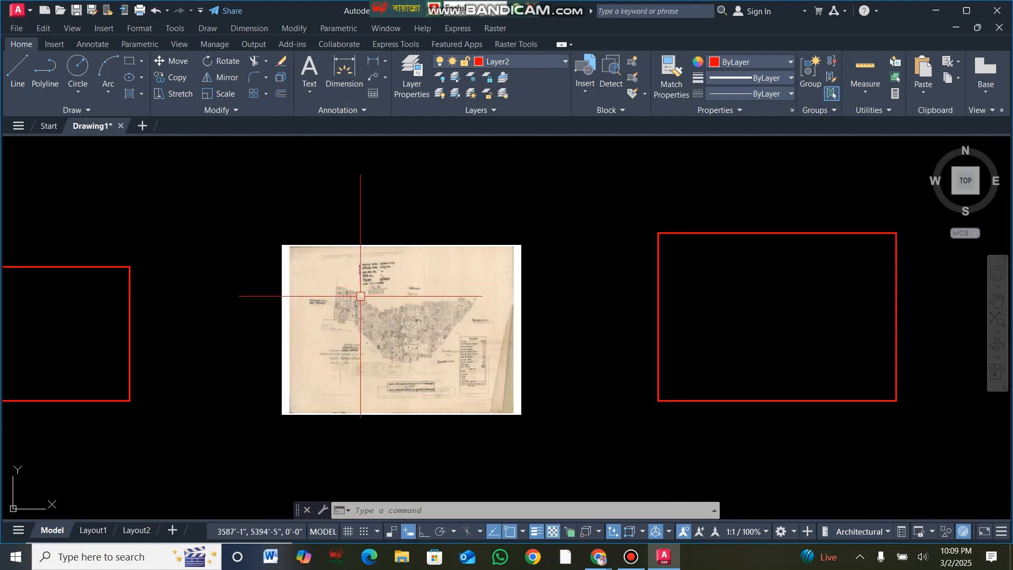
scroll(345, 288, "up", 9)
scroll(434, 301, "up", 5)
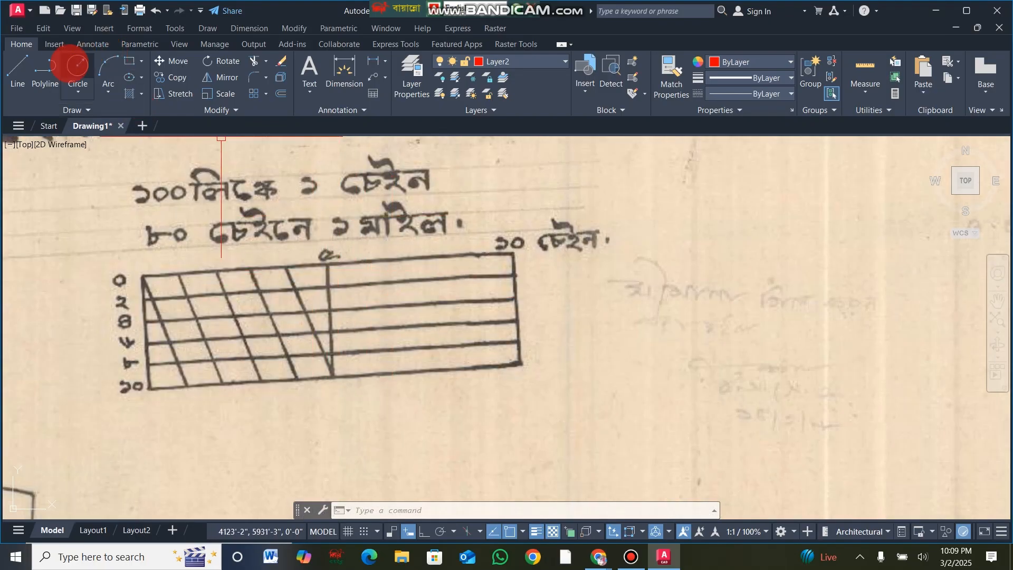
left_click(17, 66)
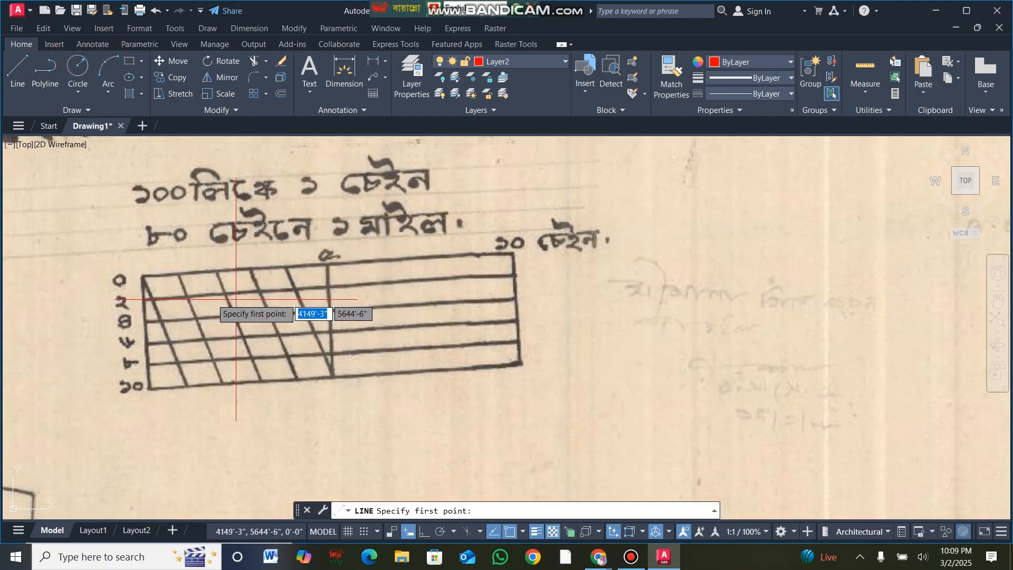
left_click(142, 275)
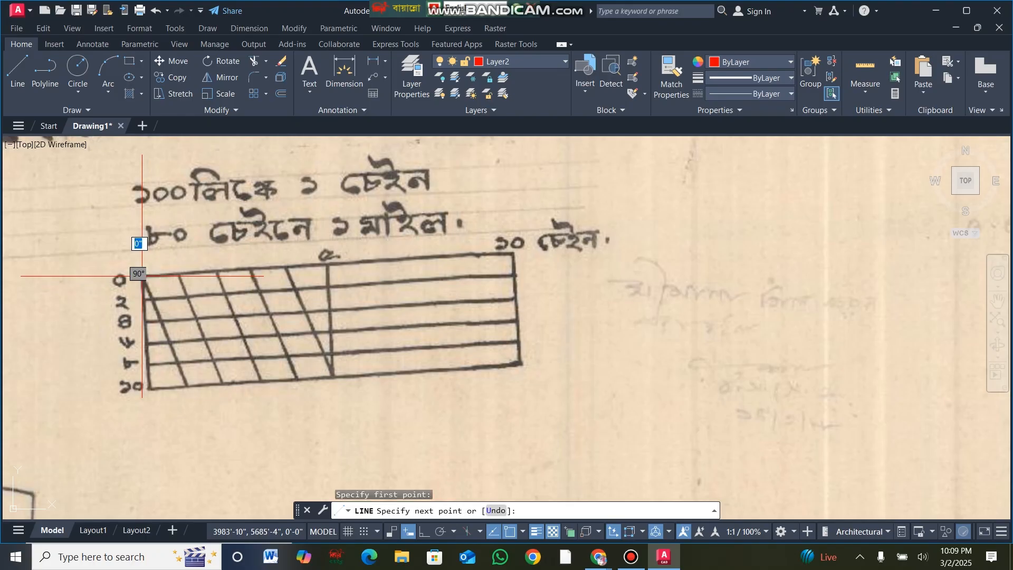
key("F8")
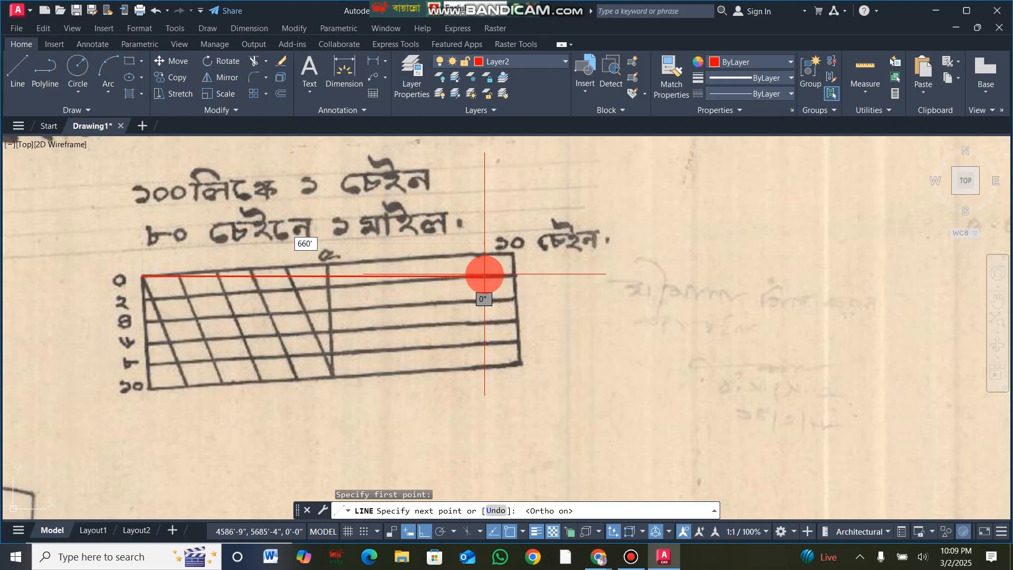
left_click(485, 275)
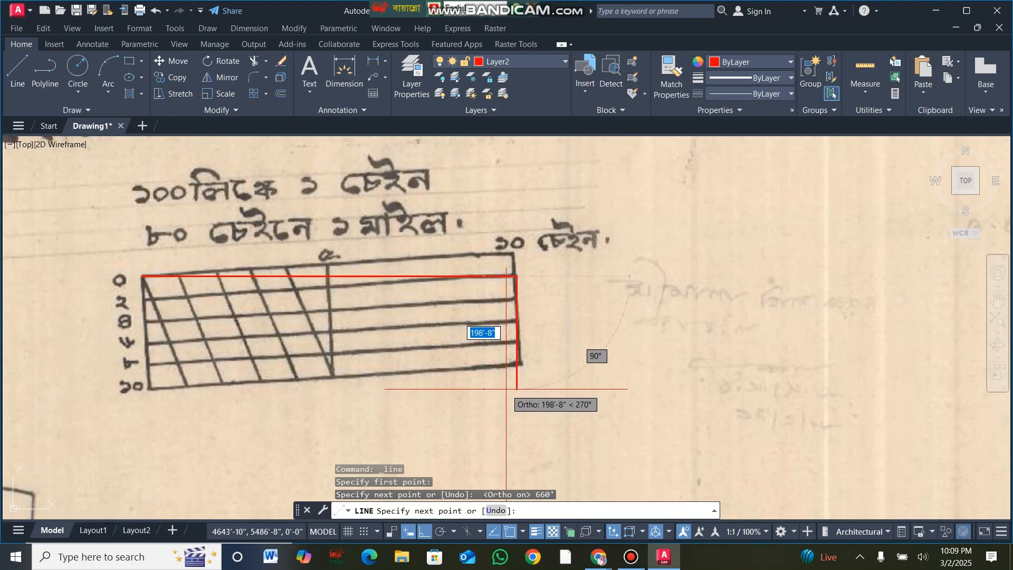
Step: Complete the rectangle over the scale bar with a 200' line down, a 660' line left and a closing line to the start corner
type("2")
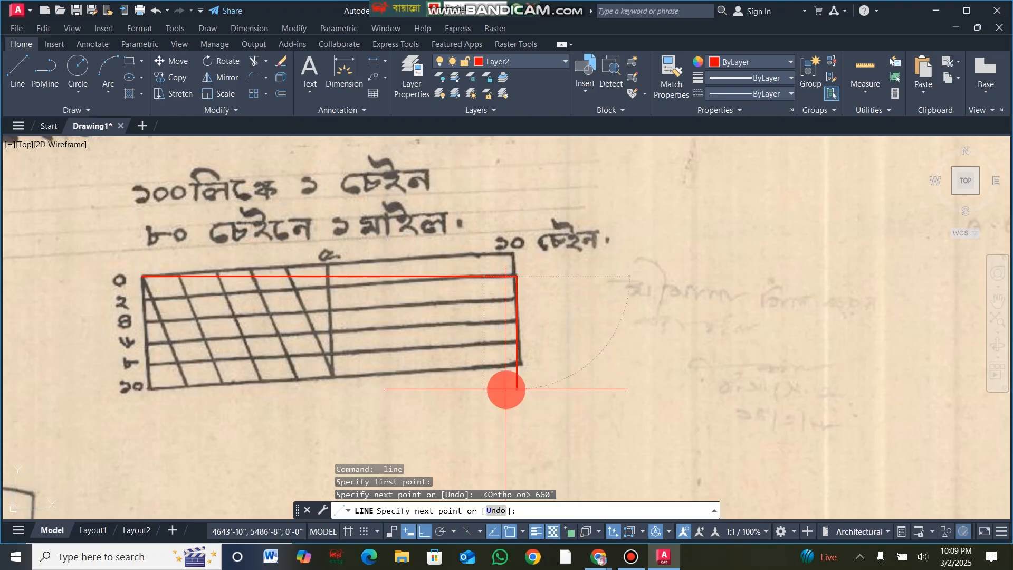
key("Return")
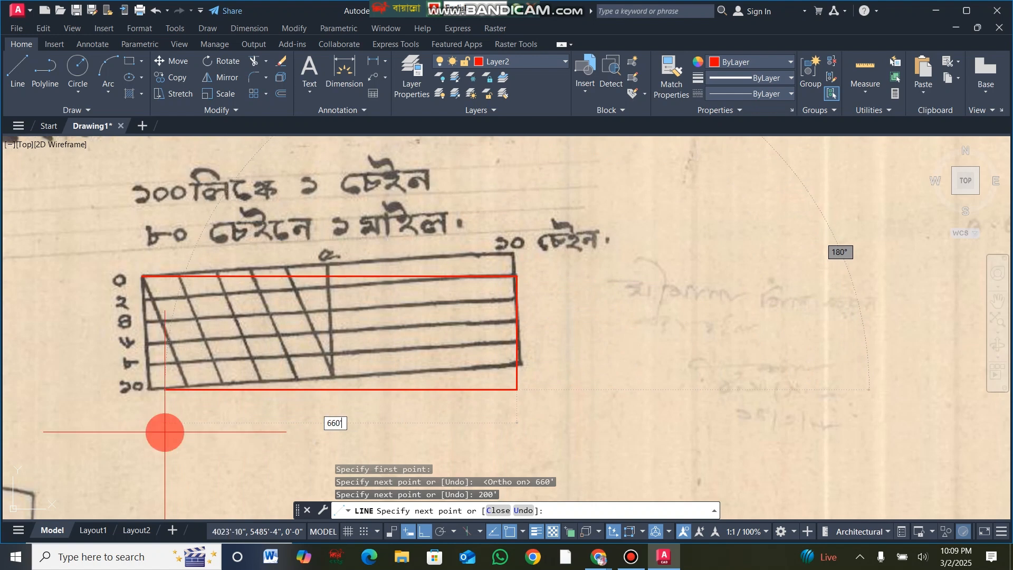
key("Return")
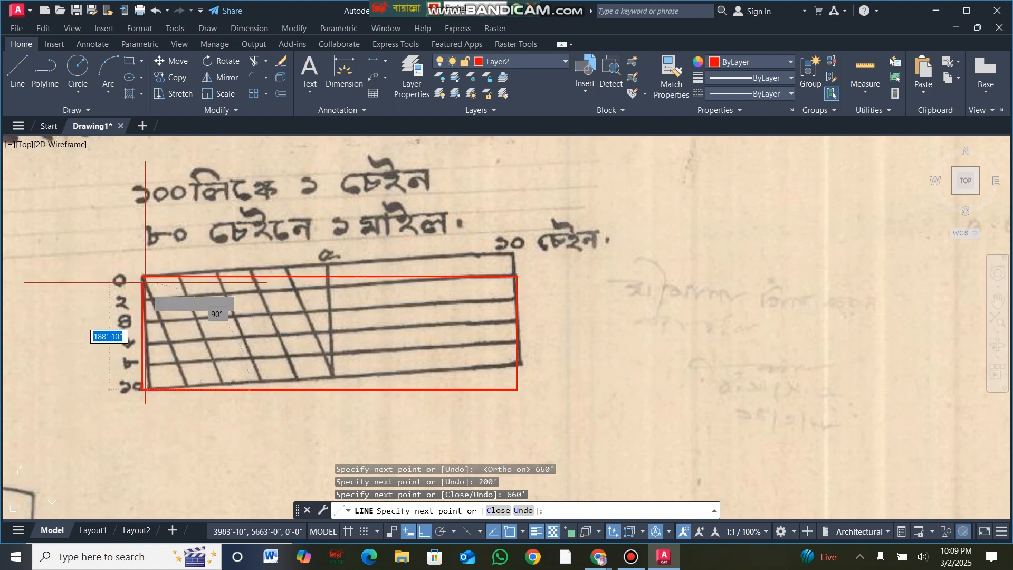
scroll(144, 272, "up", 4)
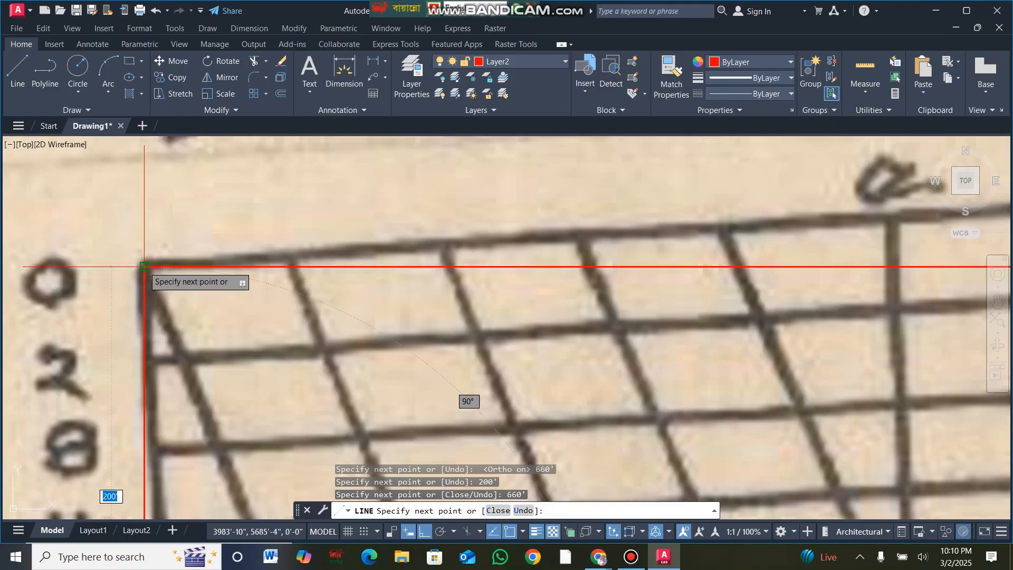
left_click(144, 266)
key("Return")
Step: Draw a vertical line from the midpoint of the red rectangle's upper edge down to its lower edge
scroll(292, 402, "down", 5)
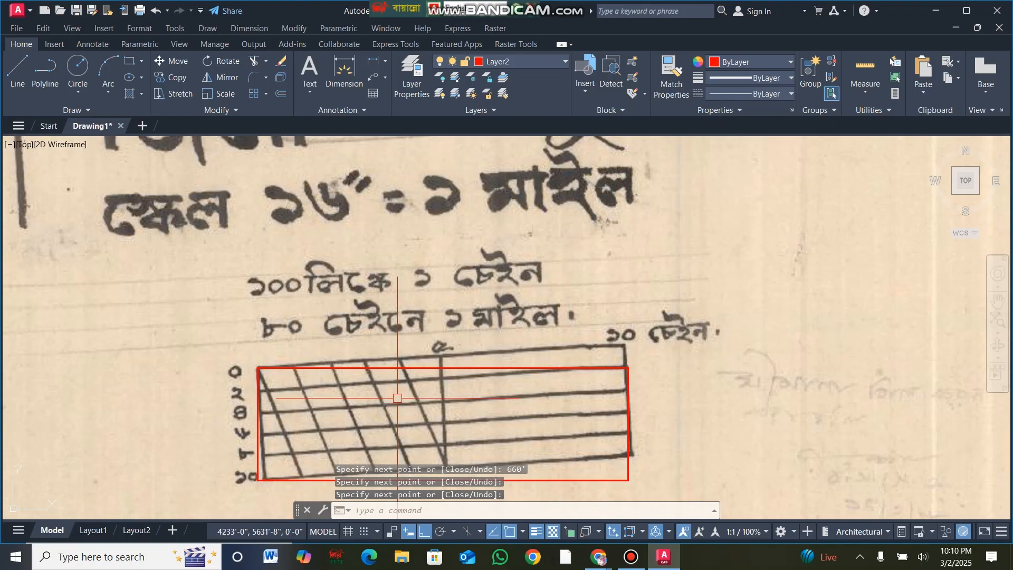
scroll(554, 381, "down", 4)
scroll(507, 399, "up", 4)
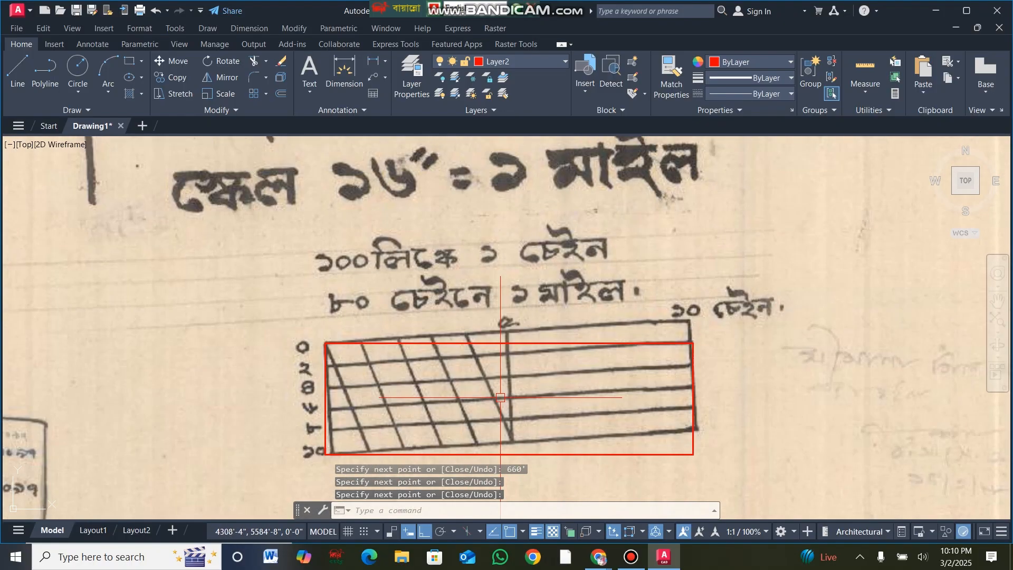
left_click(17, 68)
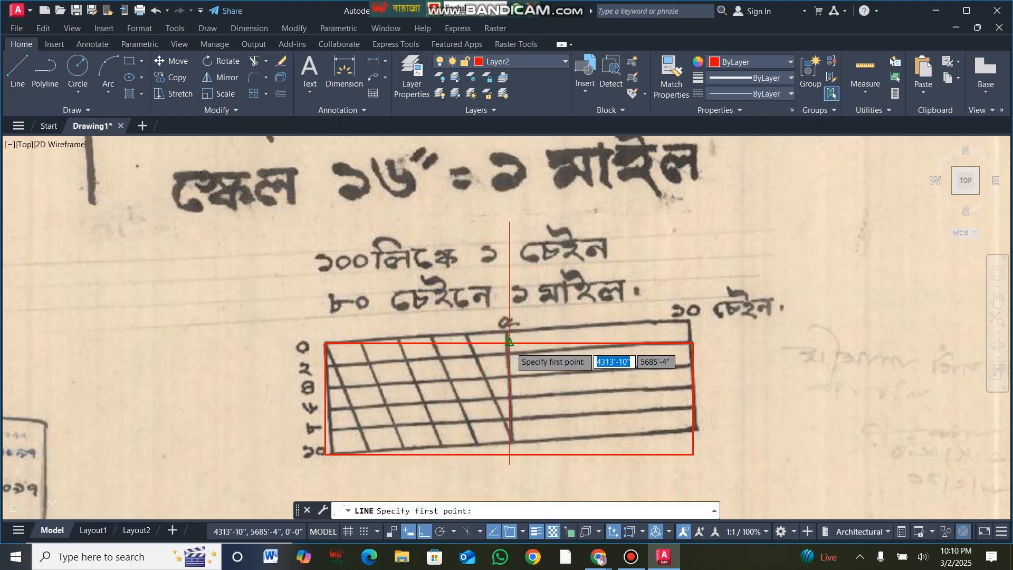
left_click(510, 342)
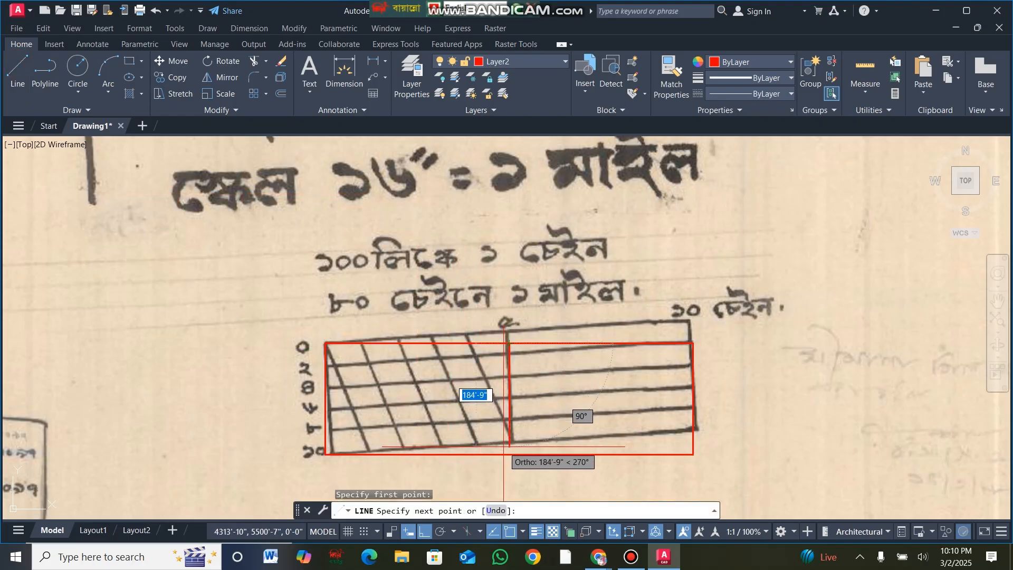
scroll(504, 449, "up", 6)
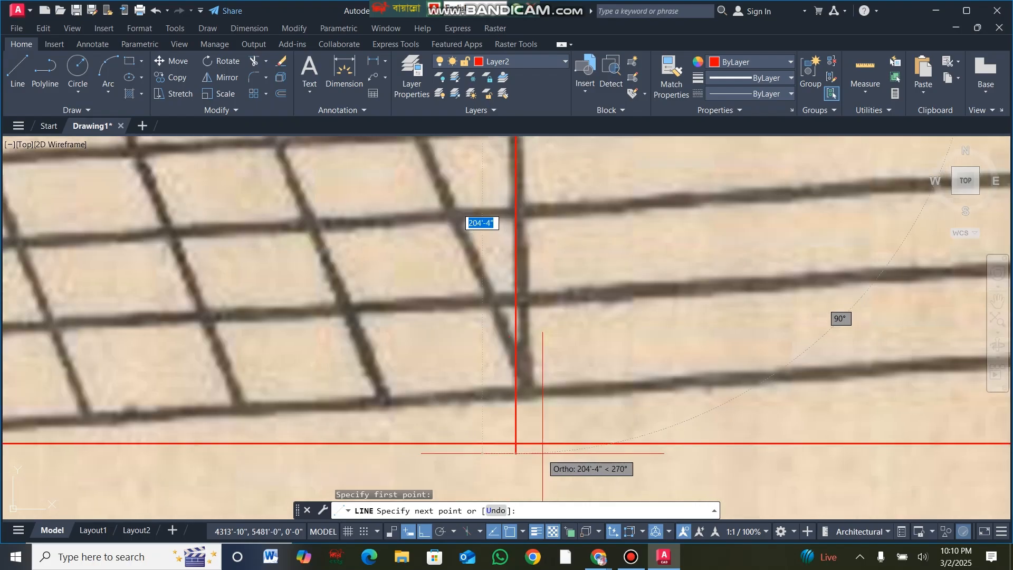
left_click(516, 444)
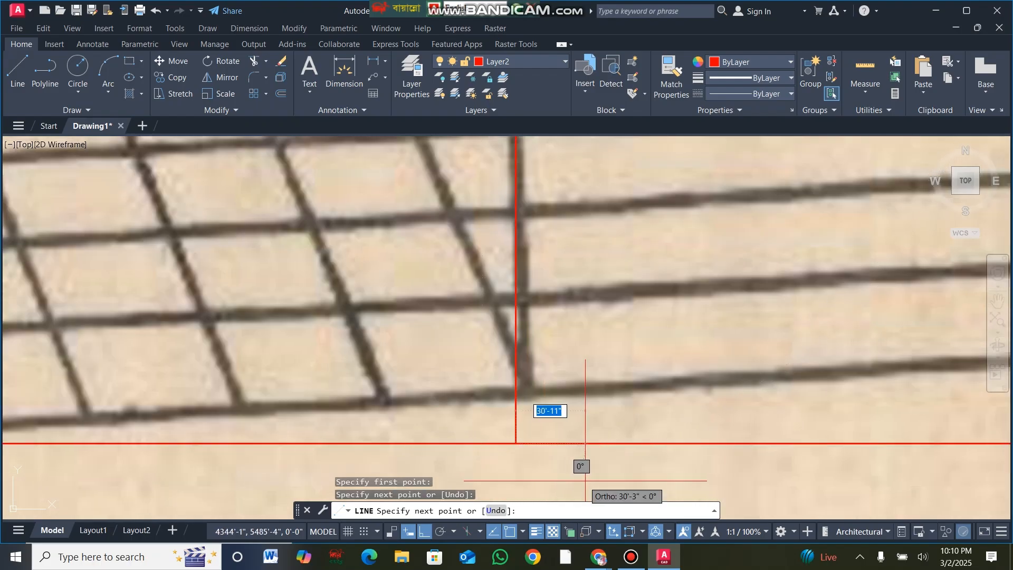
key("Return")
scroll(526, 469, "down", 6)
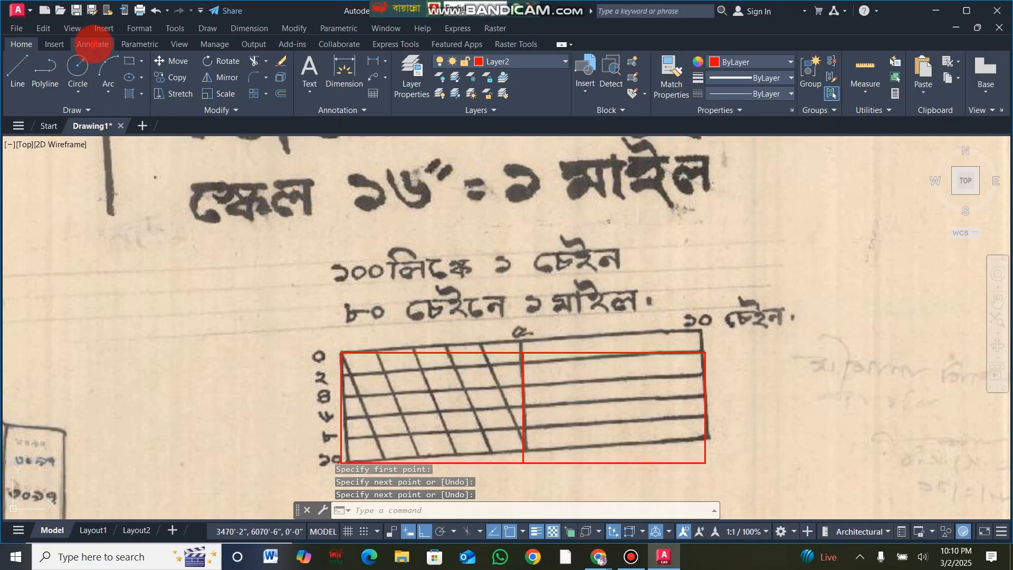
left_click(93, 44)
left_click(273, 93)
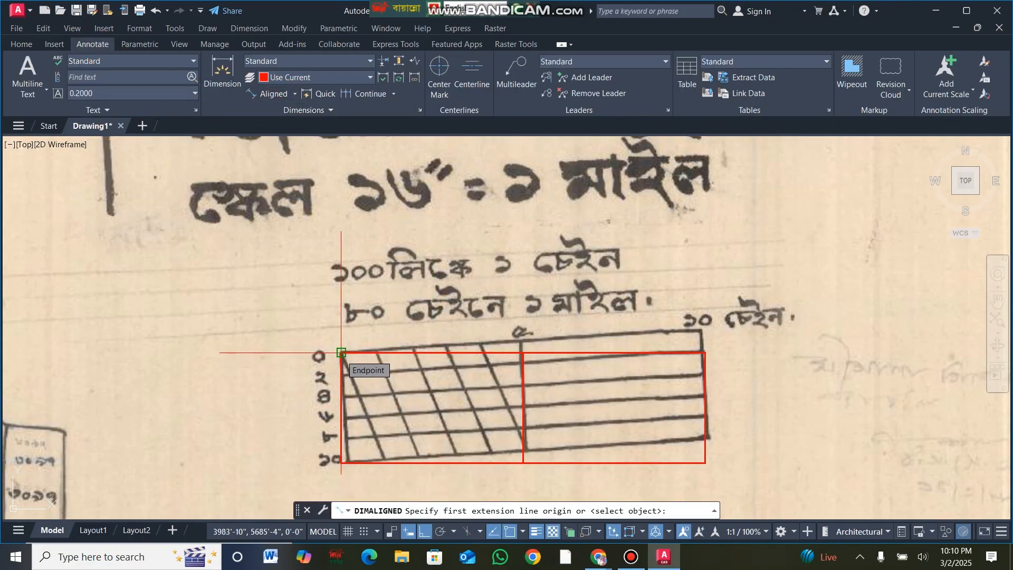
key("Escape")
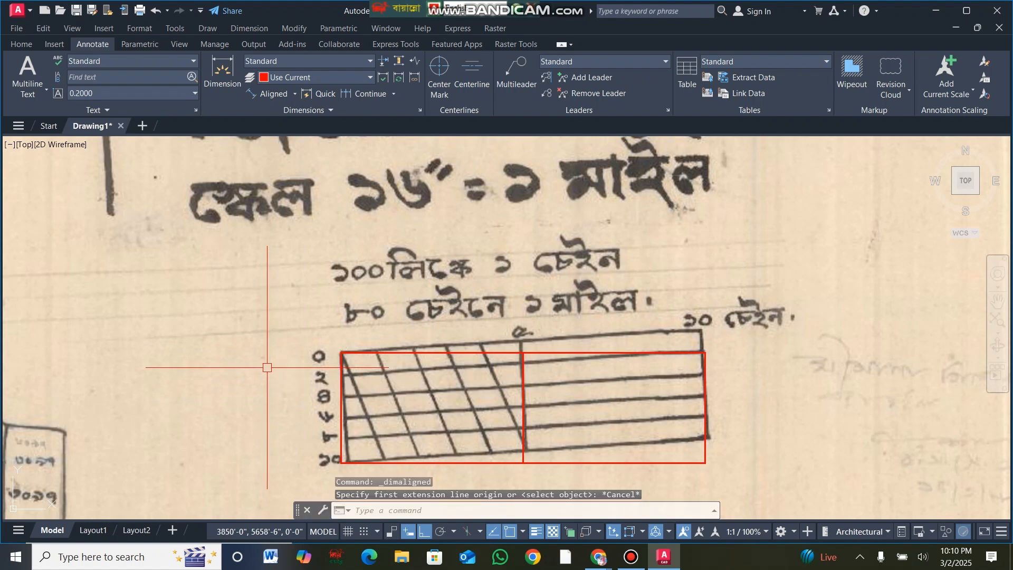
Step: Open the Calculator, divide 330 by 5 to get the spacing of the scale divisions, and close it
left_click(67, 557)
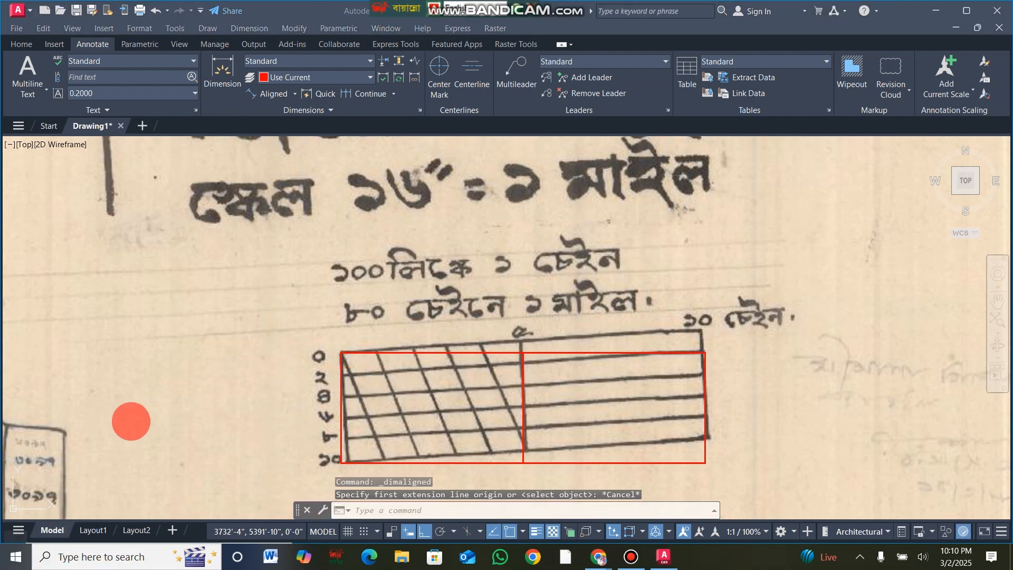
key("super")
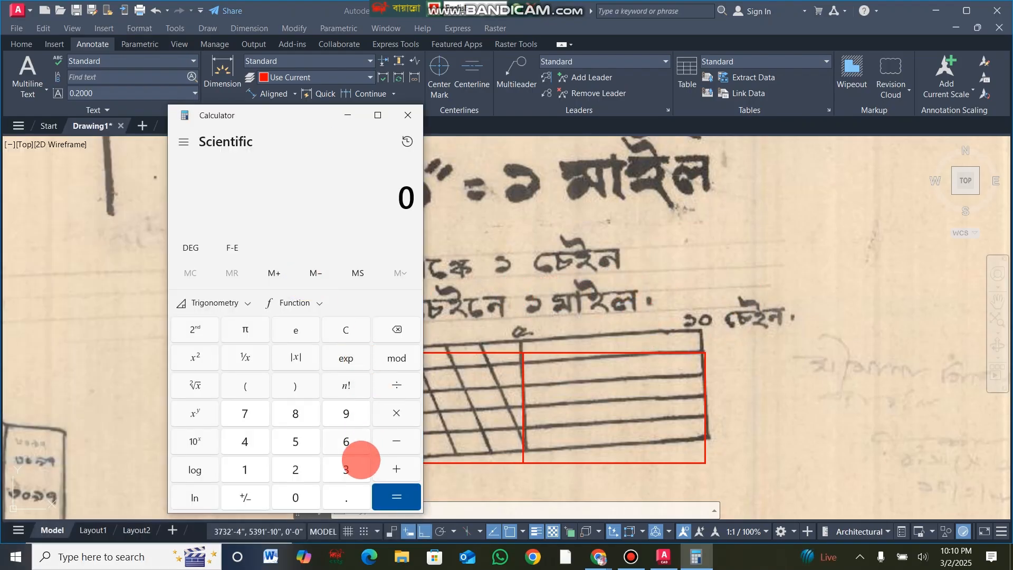
left_click(295, 495)
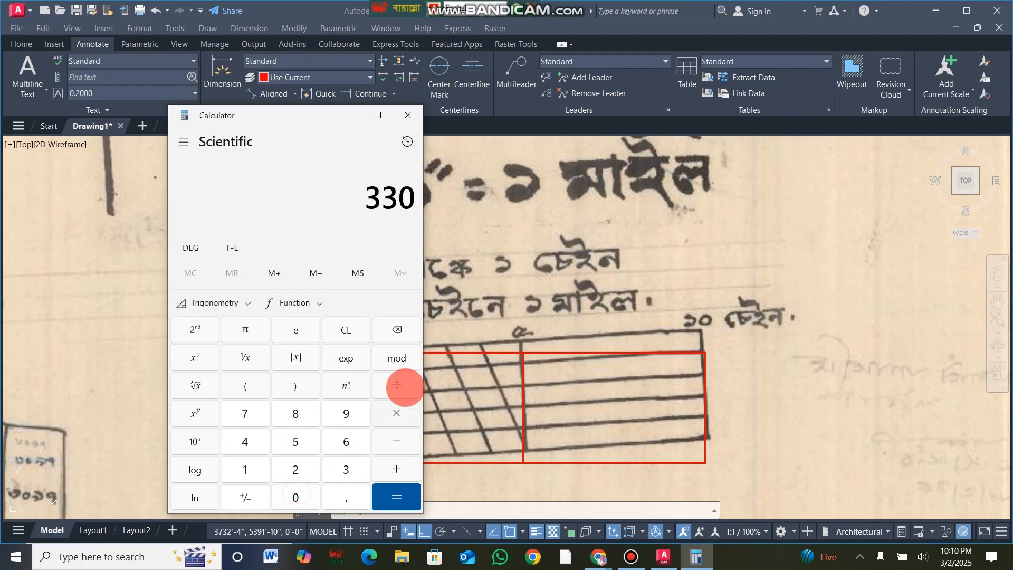
left_click(407, 380)
left_click(297, 443)
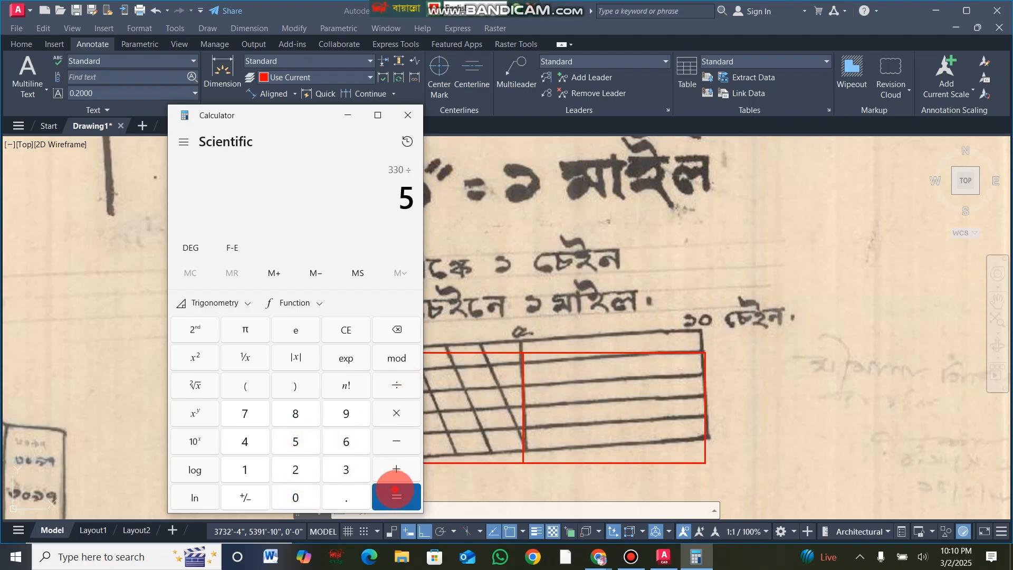
left_click(396, 491)
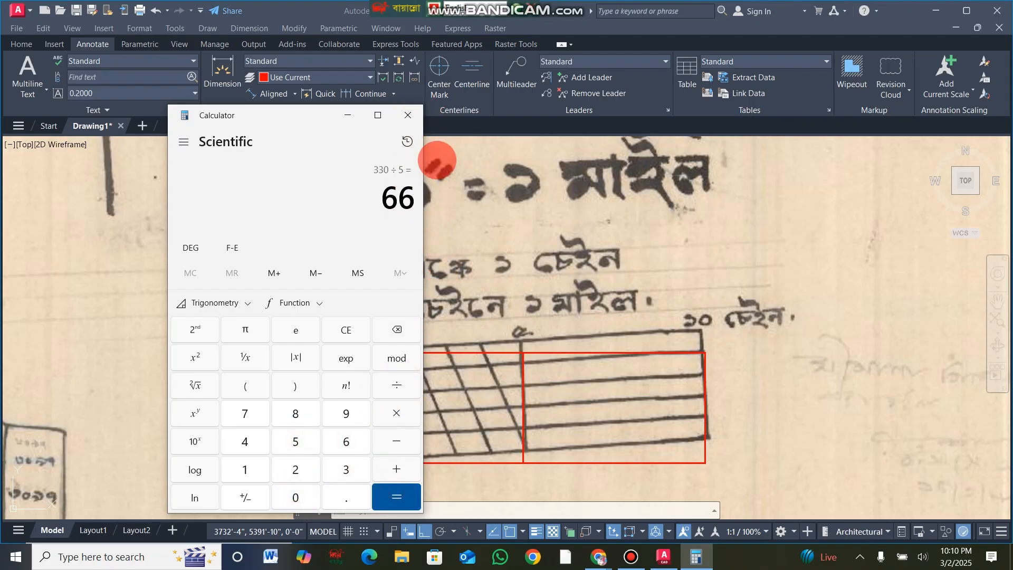
left_click(408, 115)
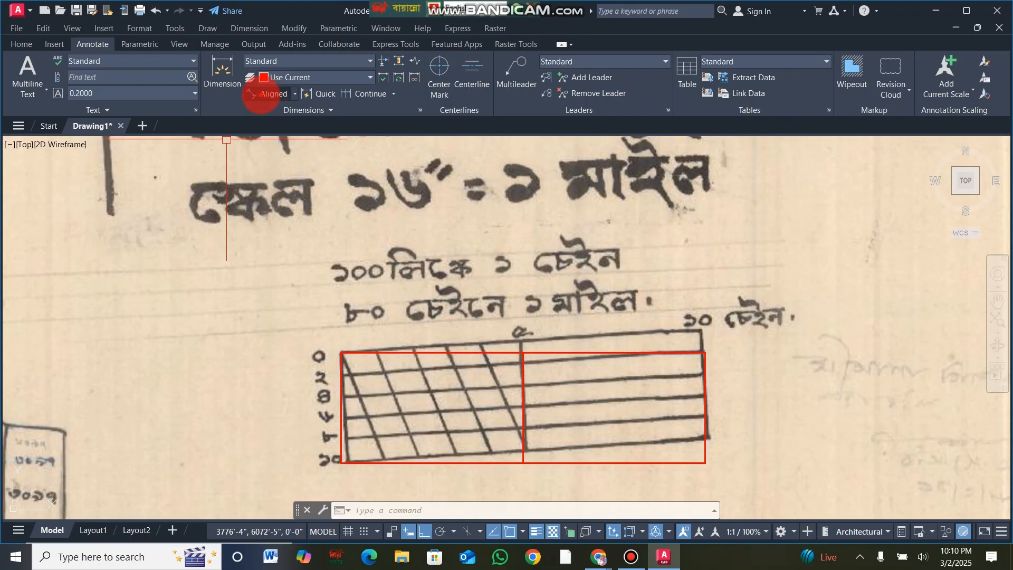
Step: Add a 66' aligned dimension along the rectangle's upper edge from its upper-left corner, placing the dimension line above the edge
left_click(261, 94)
left_click(339, 354)
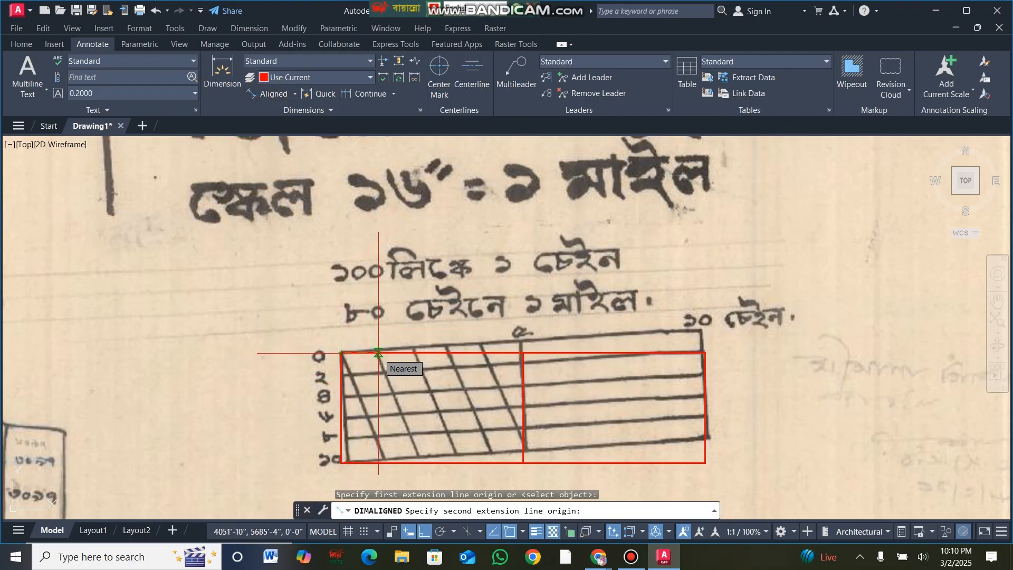
type("66")
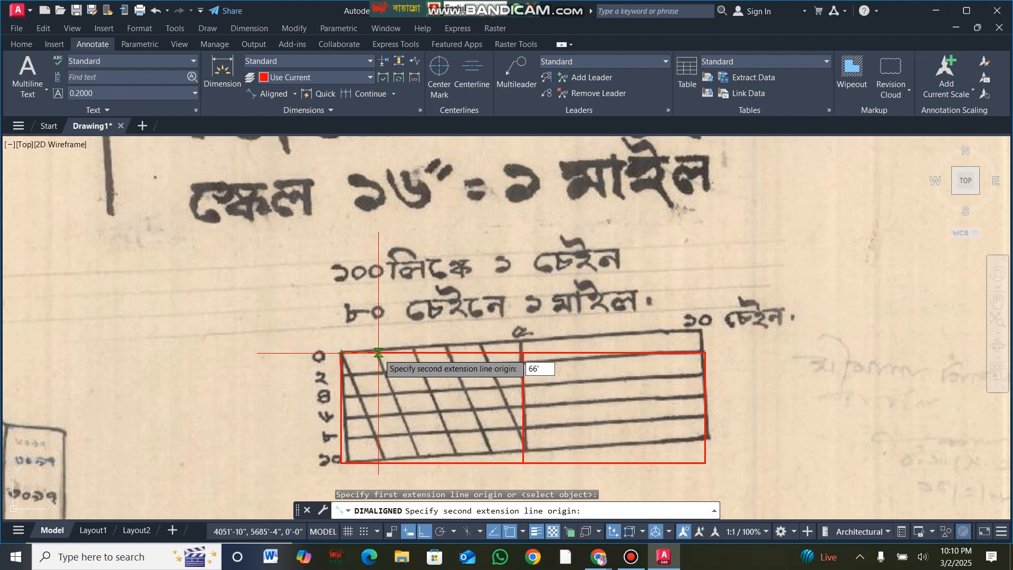
key("Return")
left_click(391, 334)
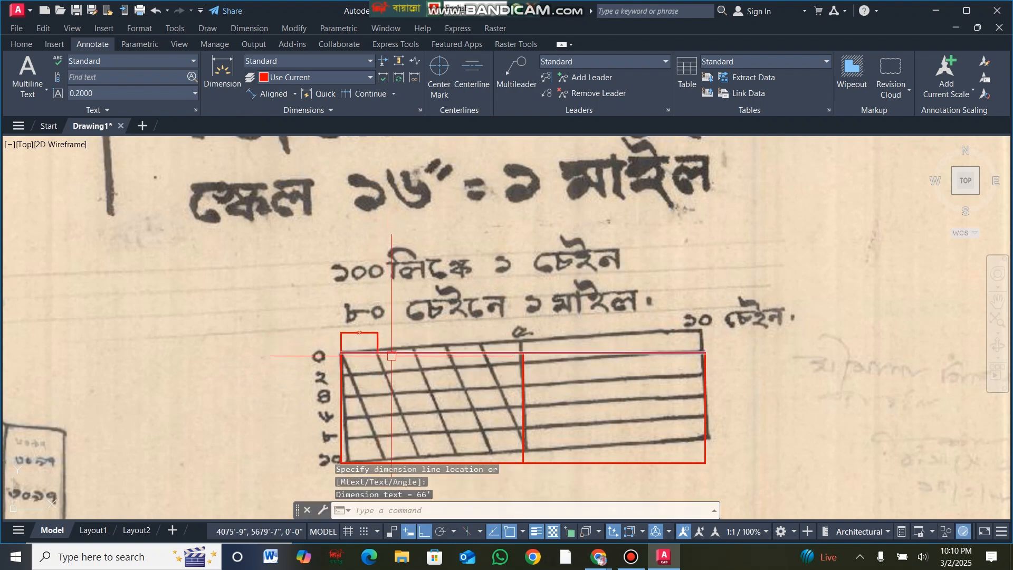
Step: Add a second 66' aligned dimension along the upper edge, starting where the first one ends and placed above the edge
key("Return")
left_click(376, 352)
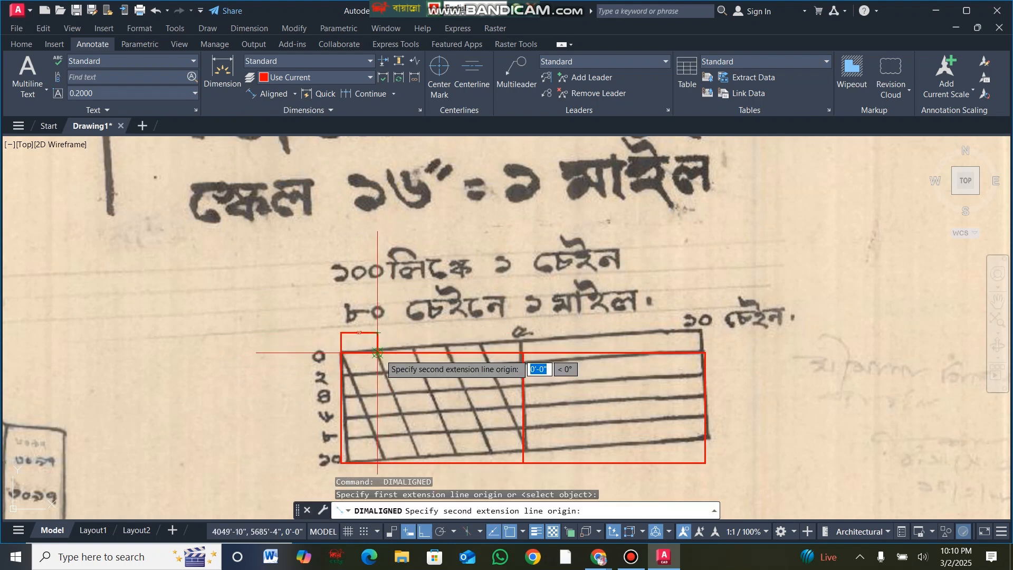
type("66")
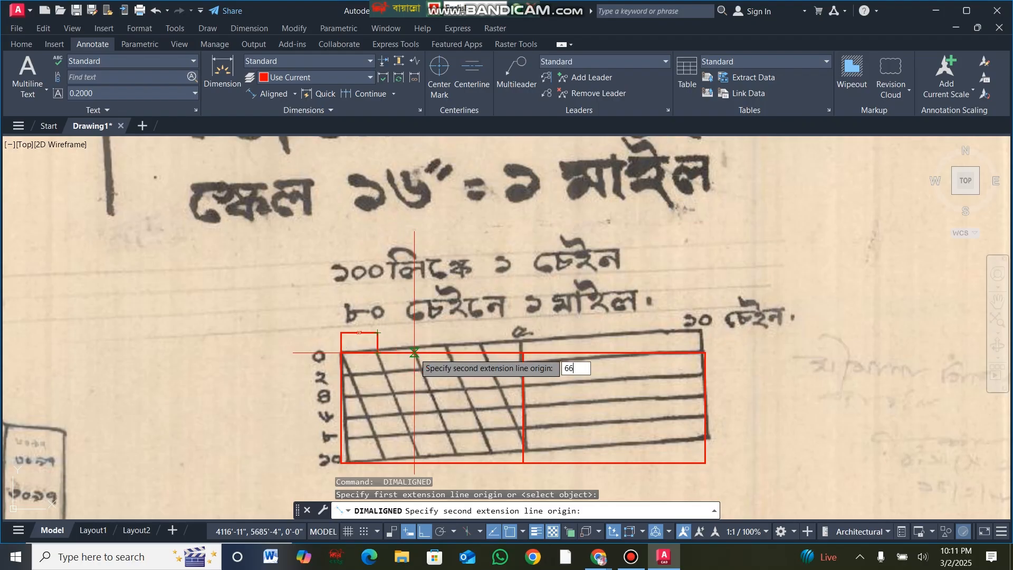
key("Return")
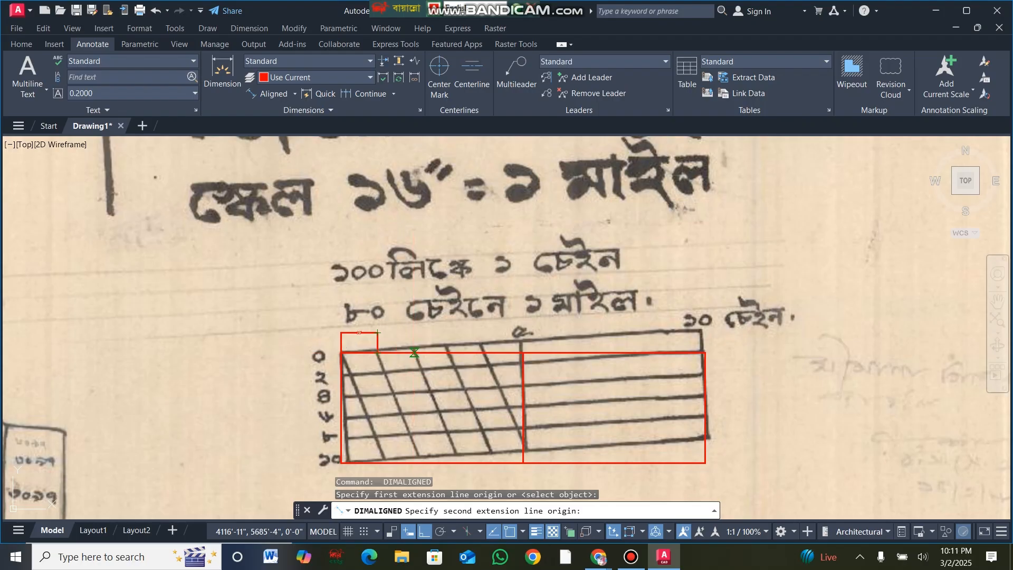
left_click(422, 331)
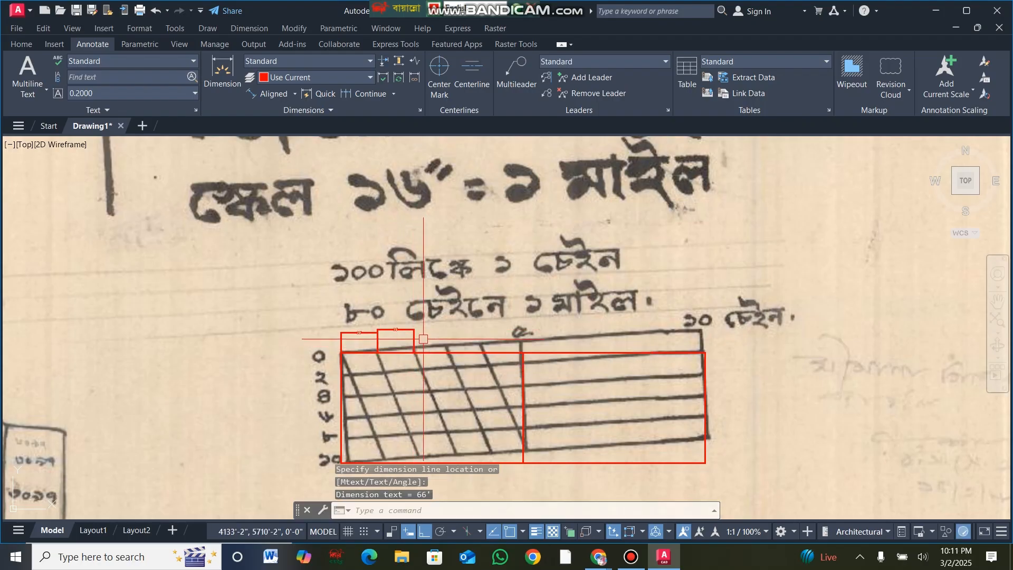
Step: Add a third 66' aligned dimension from the end of the second one, with its dimension line level with the second
key("Return")
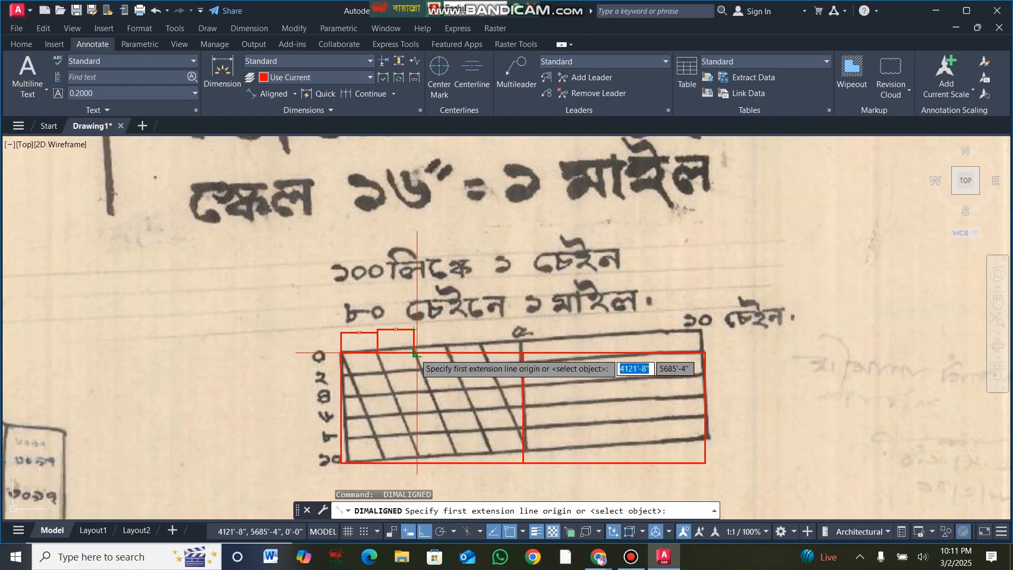
scroll(416, 353, "up", 4)
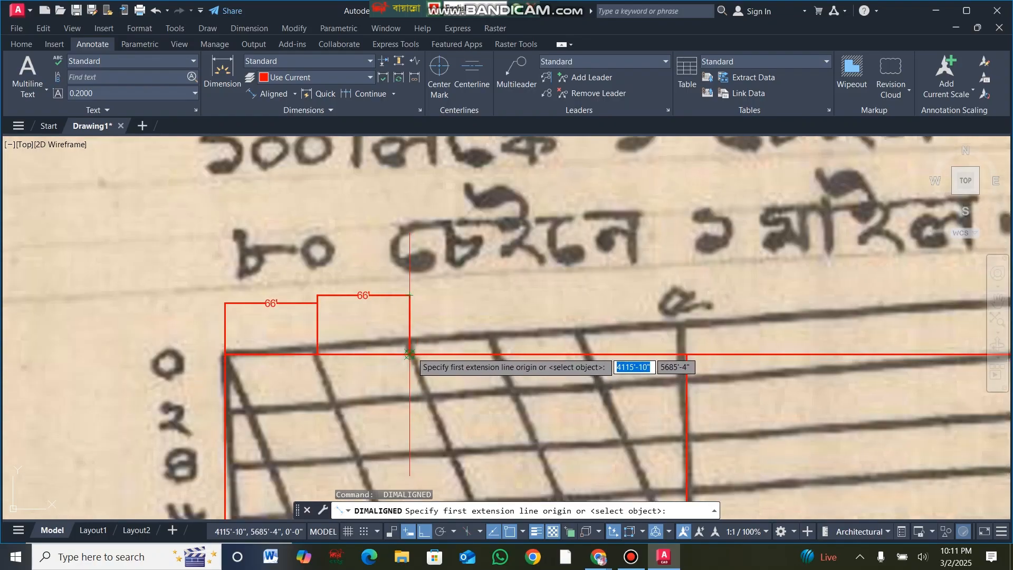
left_click(410, 352)
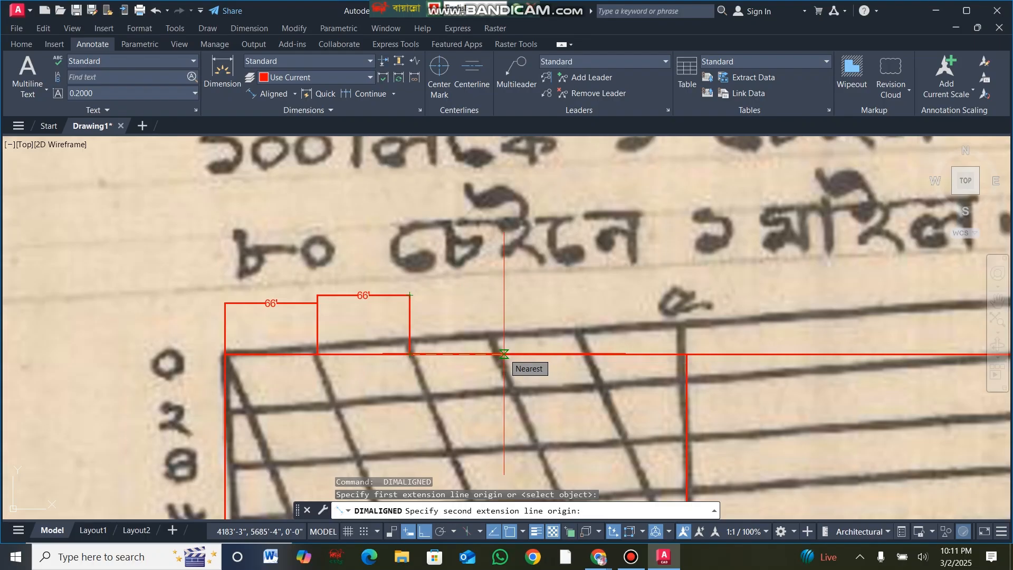
type("66")
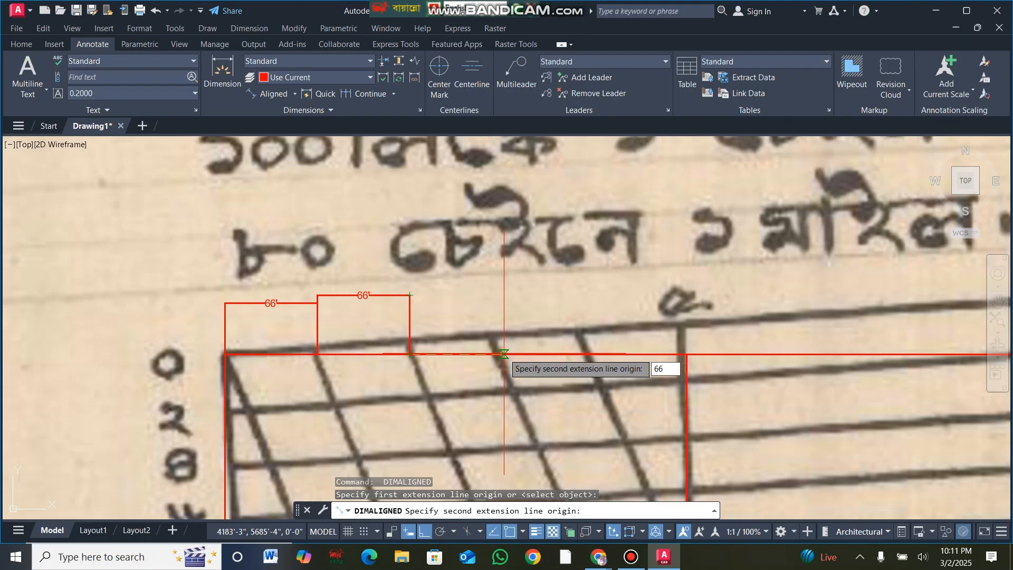
type("'")
key("Return")
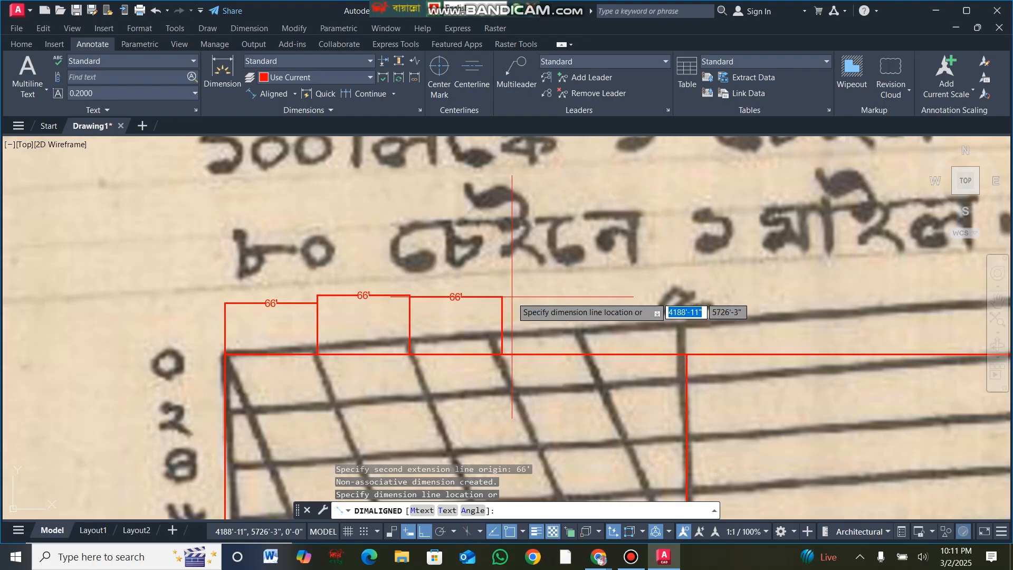
left_click(513, 297)
Step: Add a fourth 66' aligned dimension along the rectangle's upper edge from the end of the third one, placing its line above the edge
key("Return")
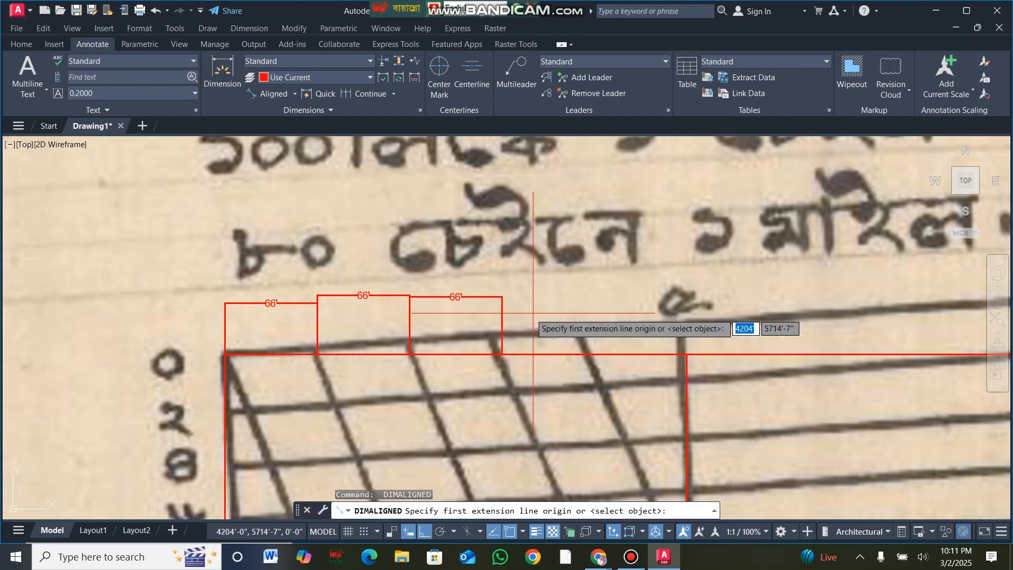
left_click(502, 353)
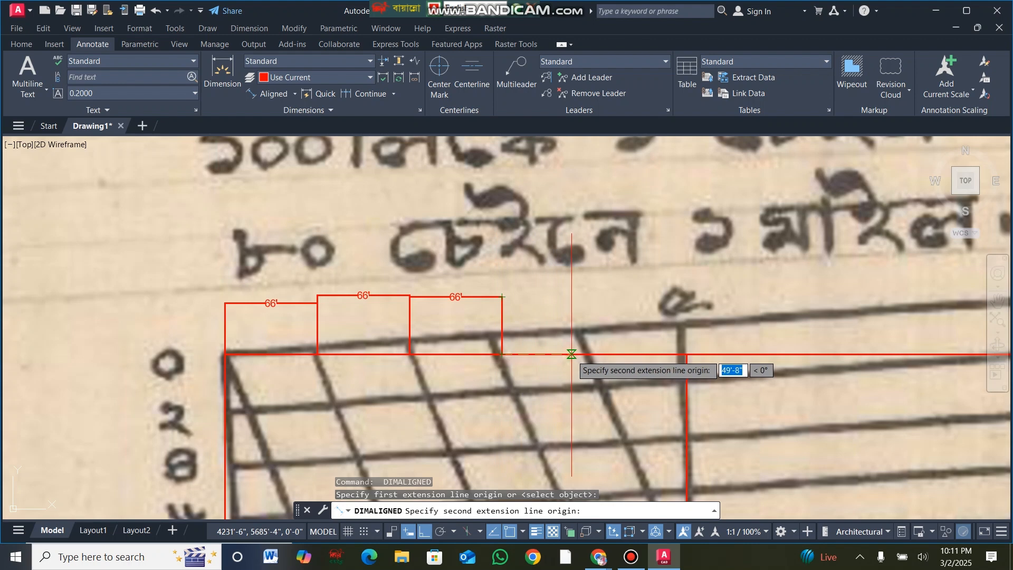
type("66")
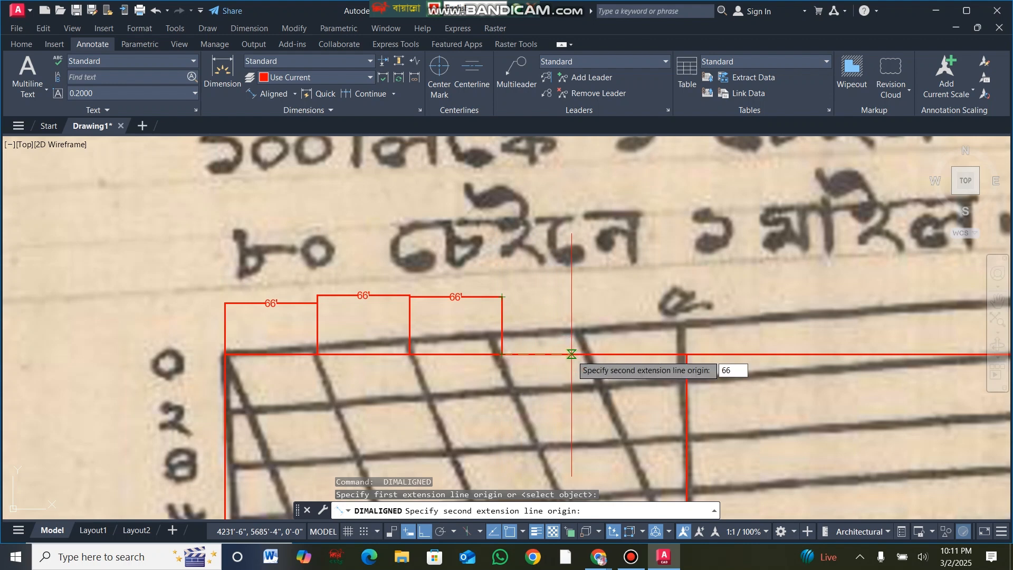
type("'")
key("Return")
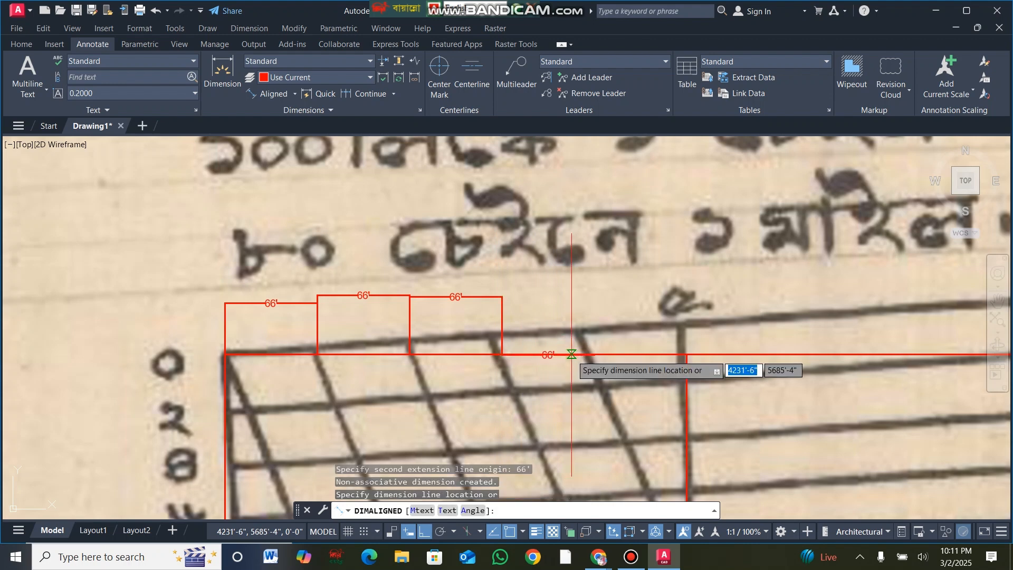
left_click(583, 302)
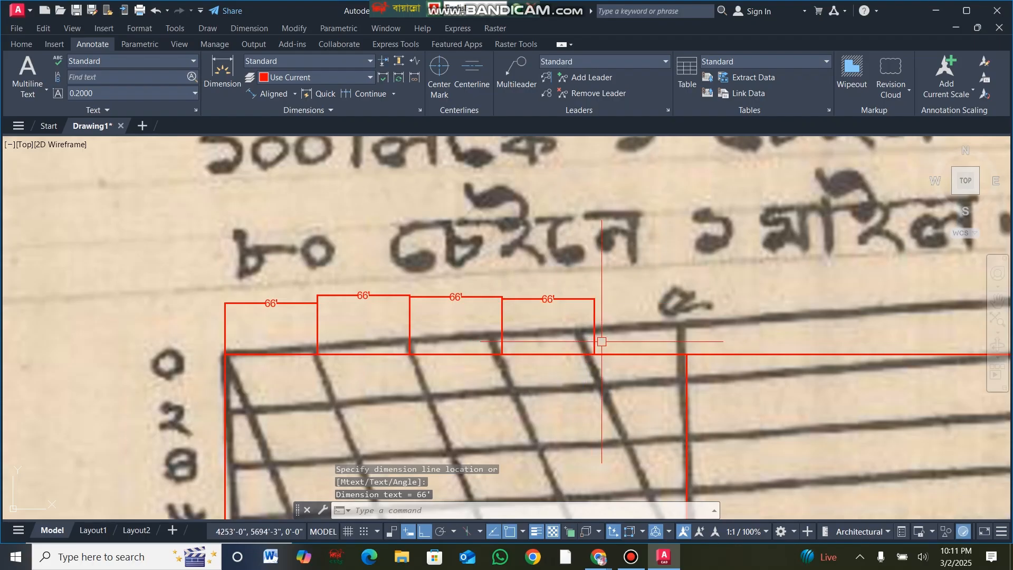
Step: Add a 66' aligned dimension leftward along the lower edge from the foot of the vertical divider, placing its line just below the edge
scroll(602, 341, "down", 4)
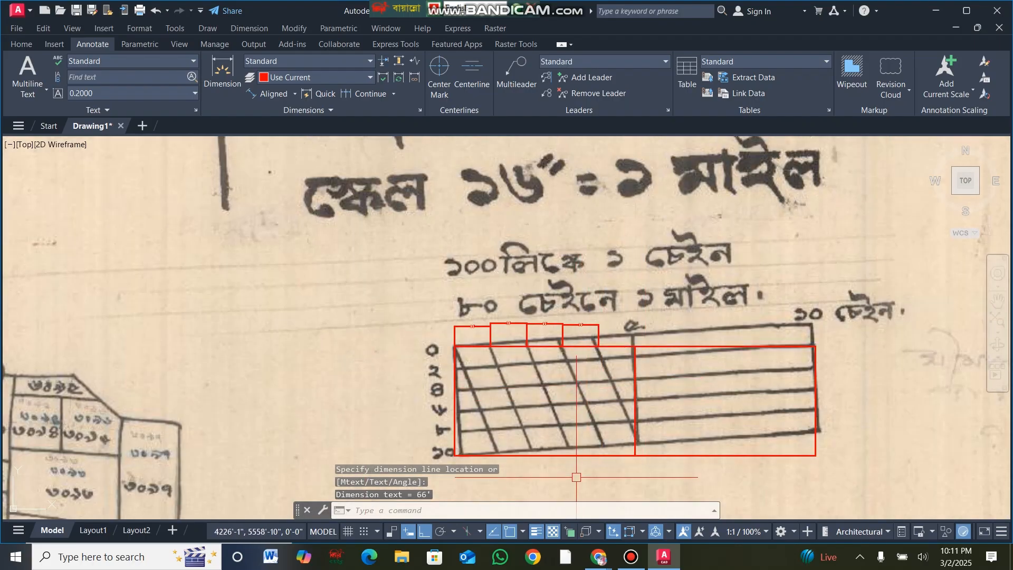
key("Return")
scroll(575, 476, "down", 1)
scroll(616, 465, "up", 4)
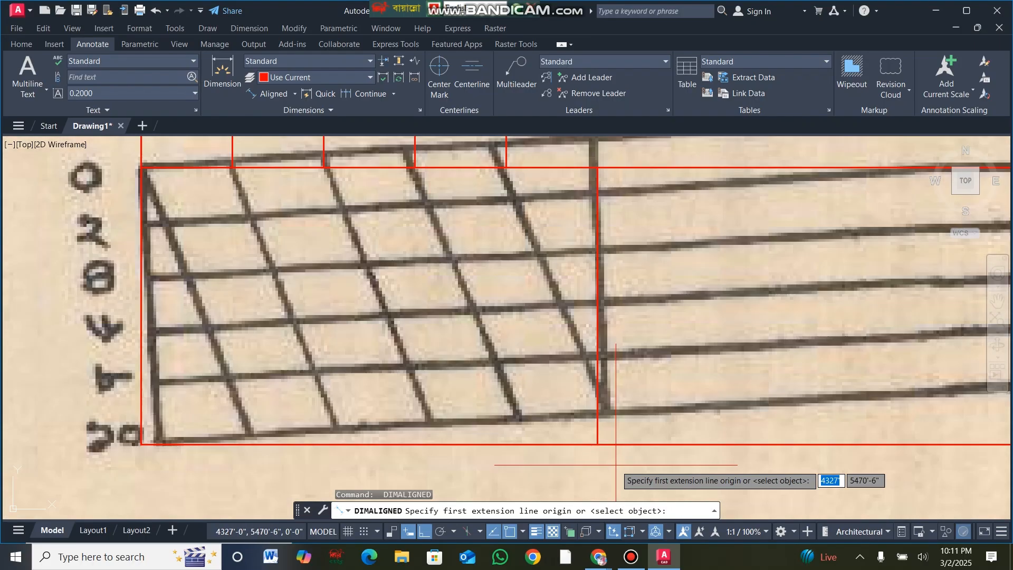
scroll(616, 465, "up", 5)
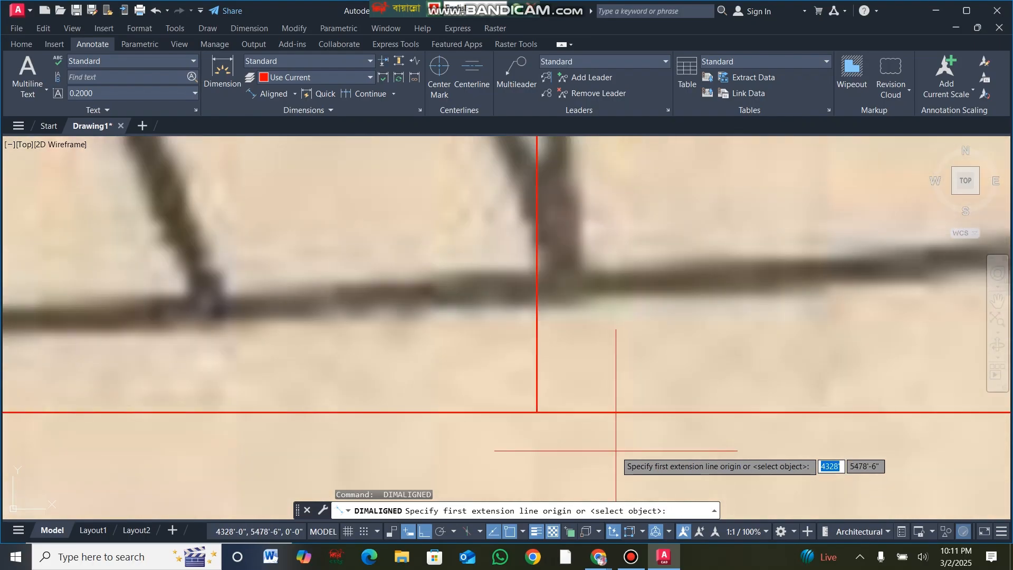
left_click(537, 412)
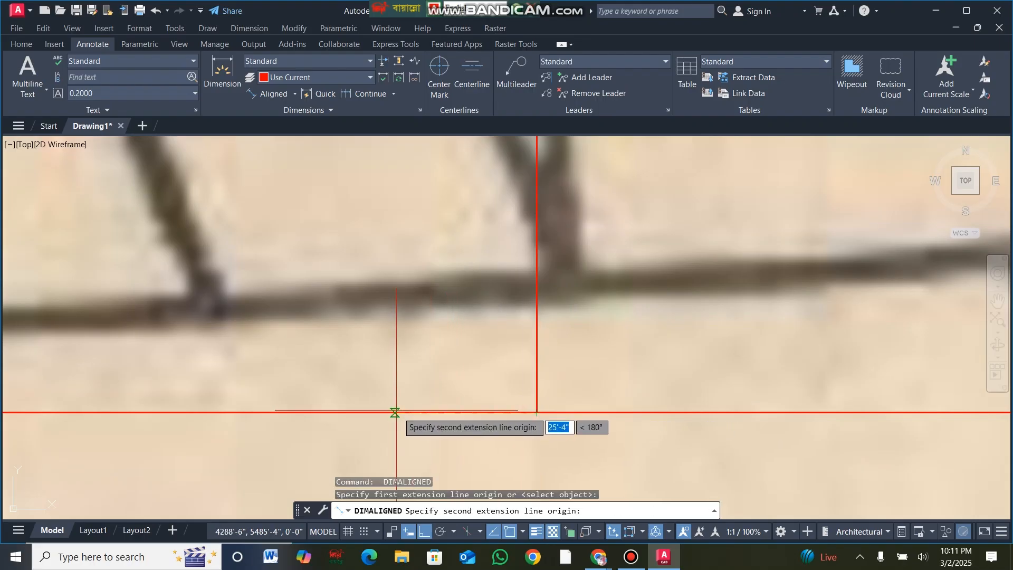
type("66")
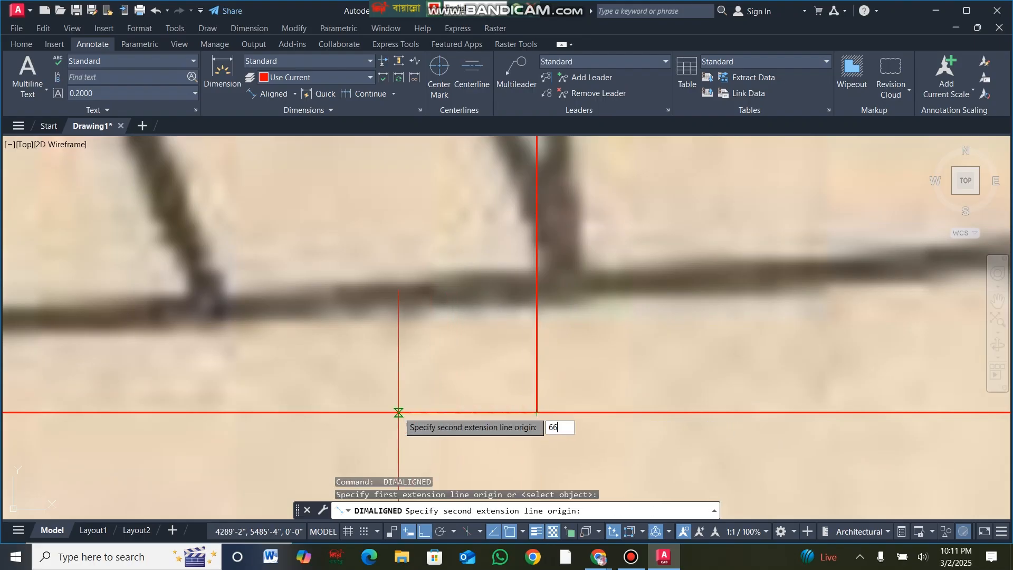
key("Return")
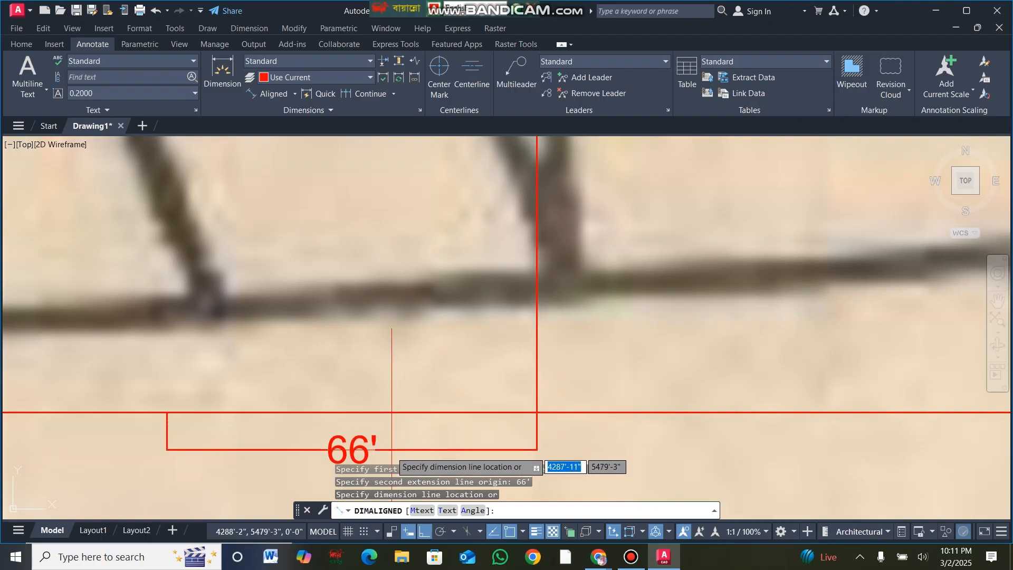
left_click(392, 444)
Step: Start a second aligned dimension leftward along the lower edge from the left end of the first lower one
scroll(442, 446, "down", 2)
scroll(441, 446, "down", 2)
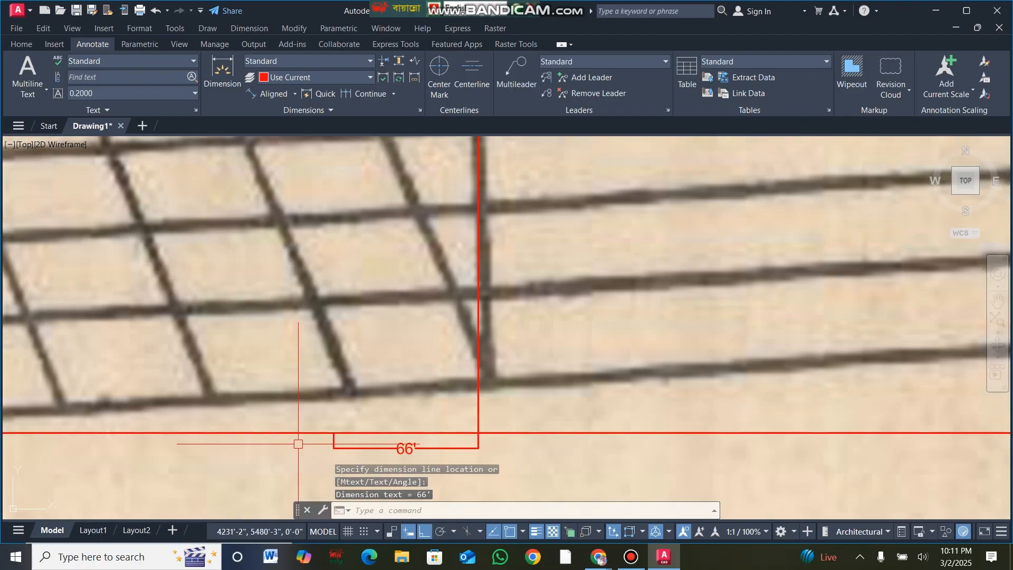
left_click(299, 444)
key("Return")
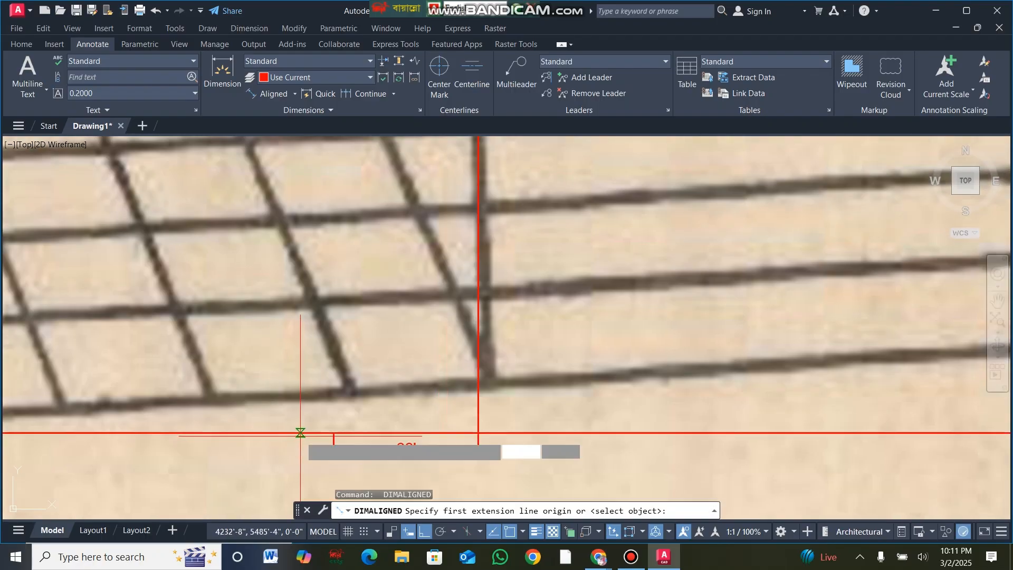
left_click(334, 433)
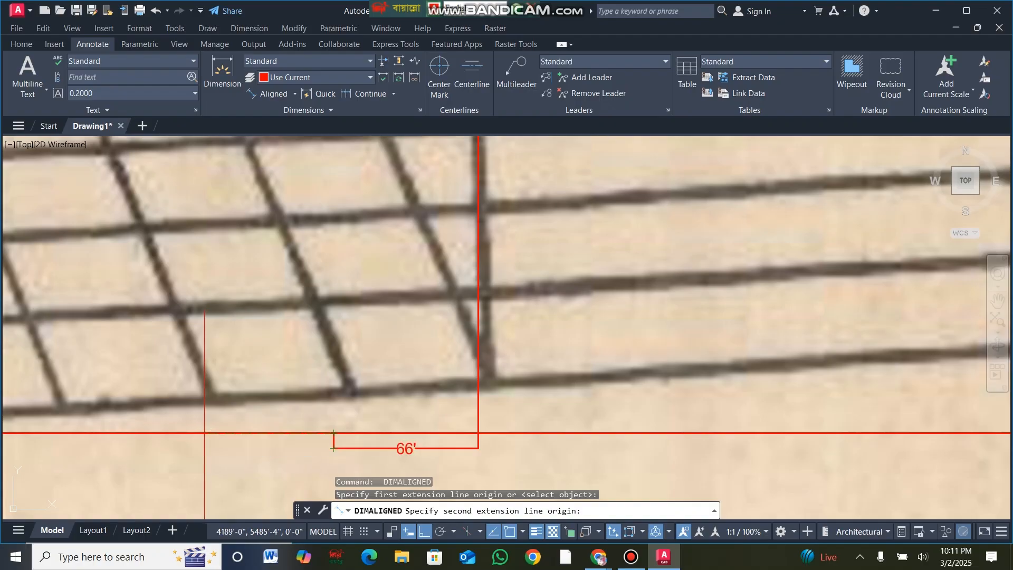
type("6")
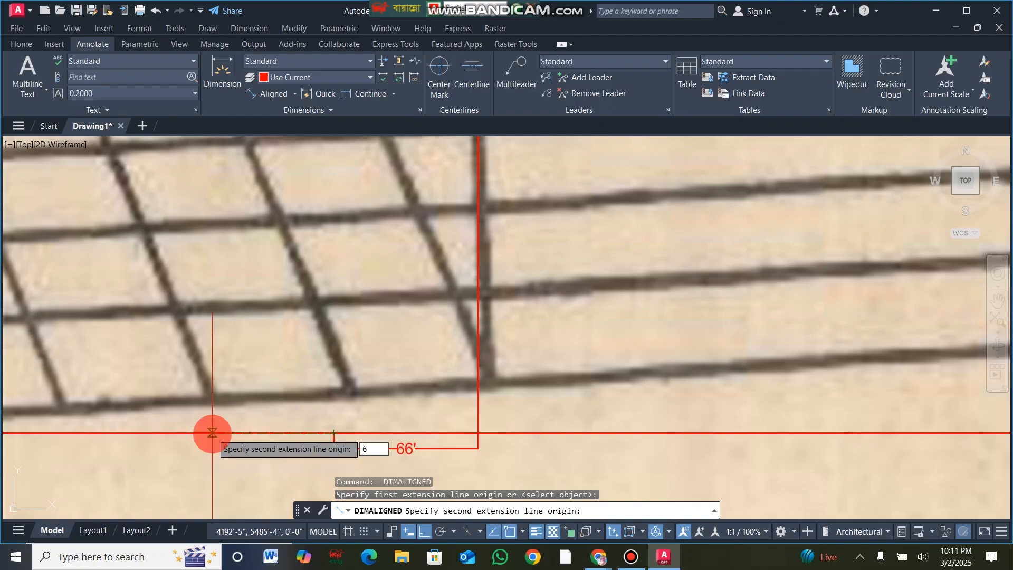